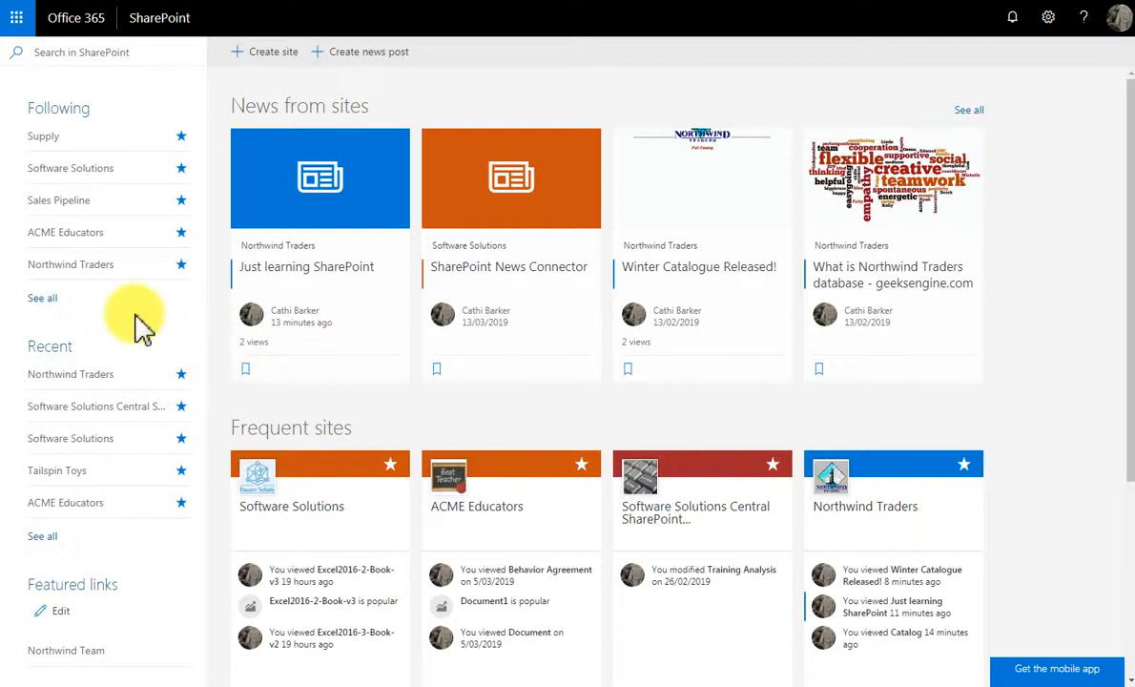
Open the Northwind Traders site from the followed sites, return to the SharePoint start page, and reopen the site
click(73, 271)
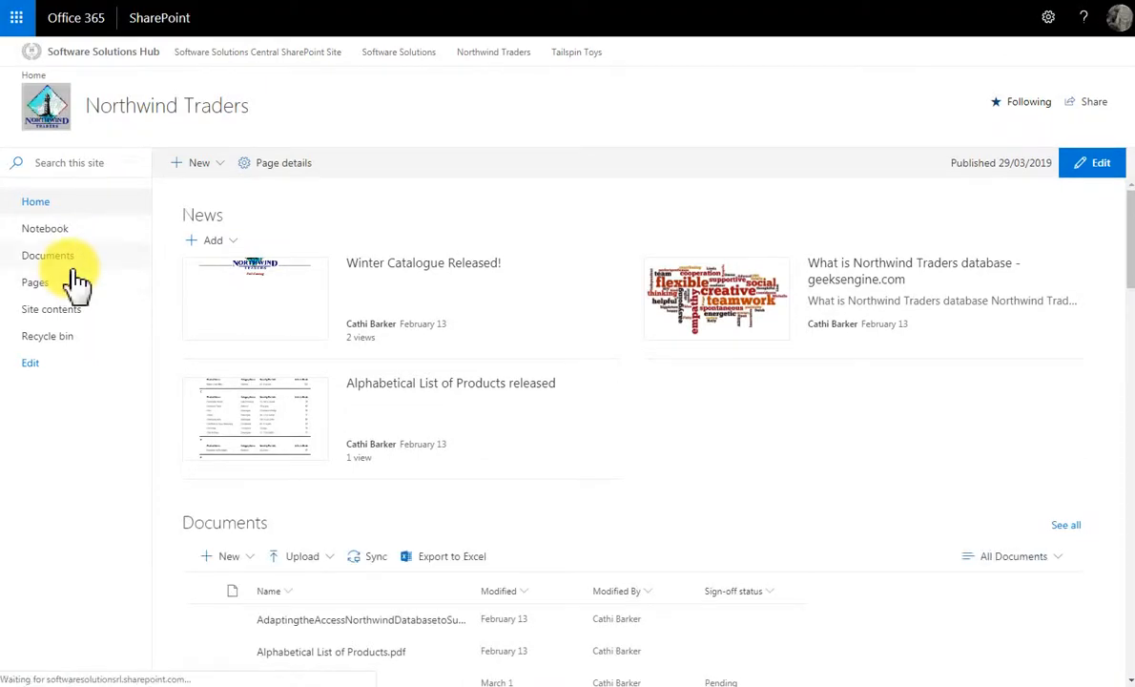
click(48, 215)
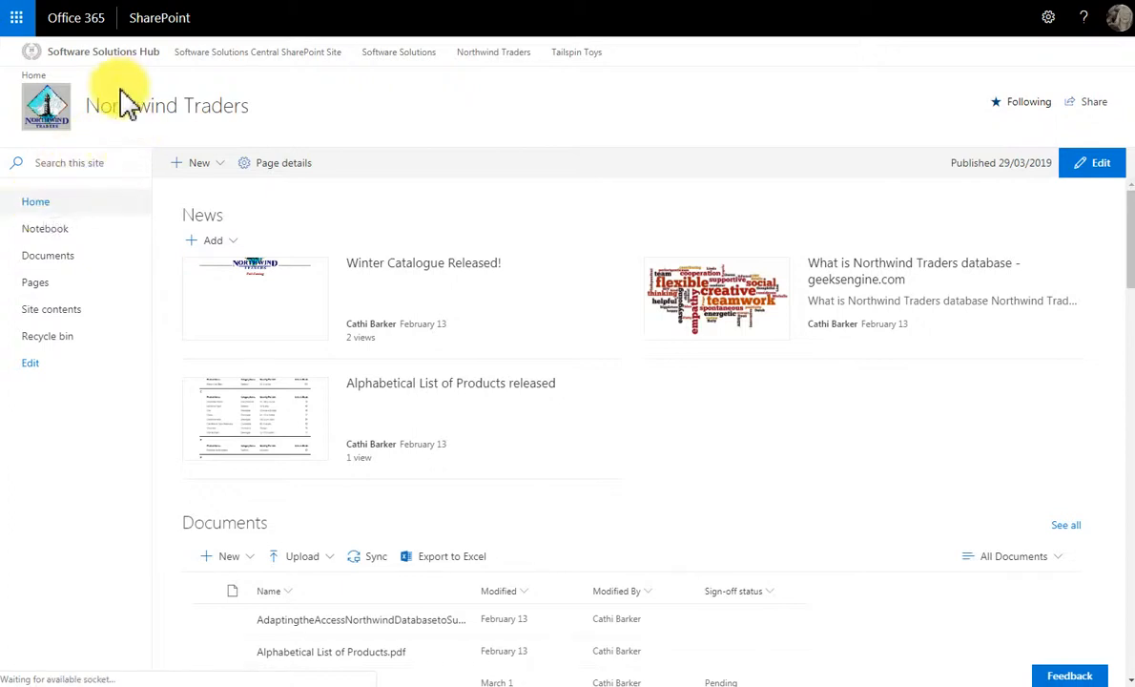
click(175, 26)
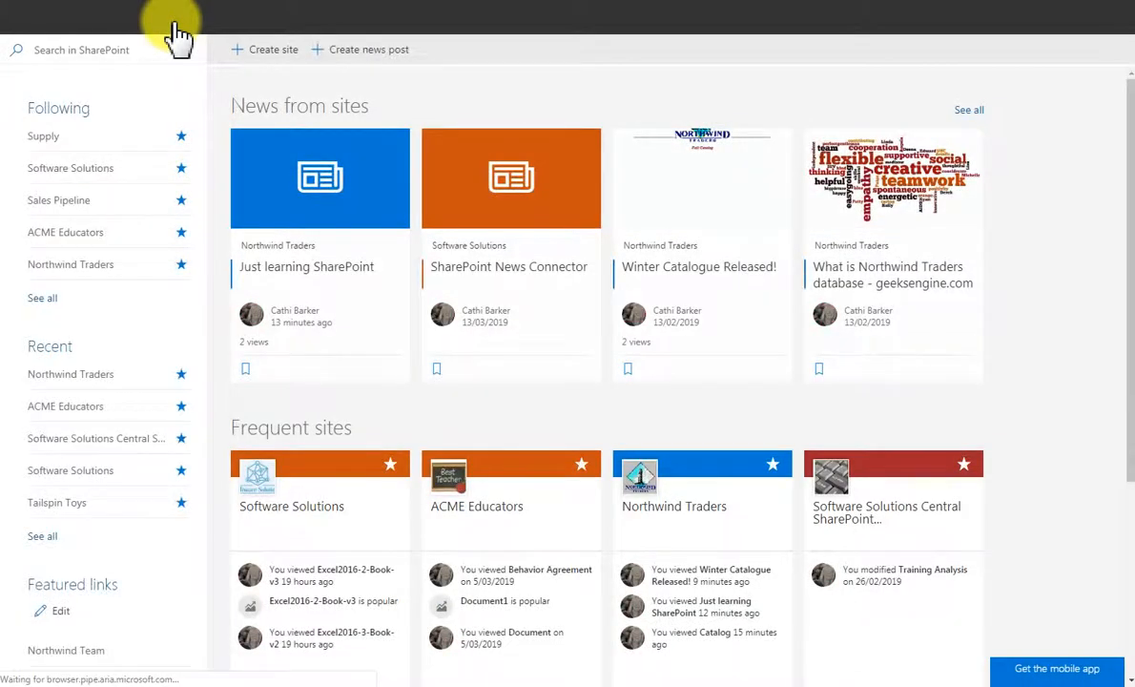
click(72, 267)
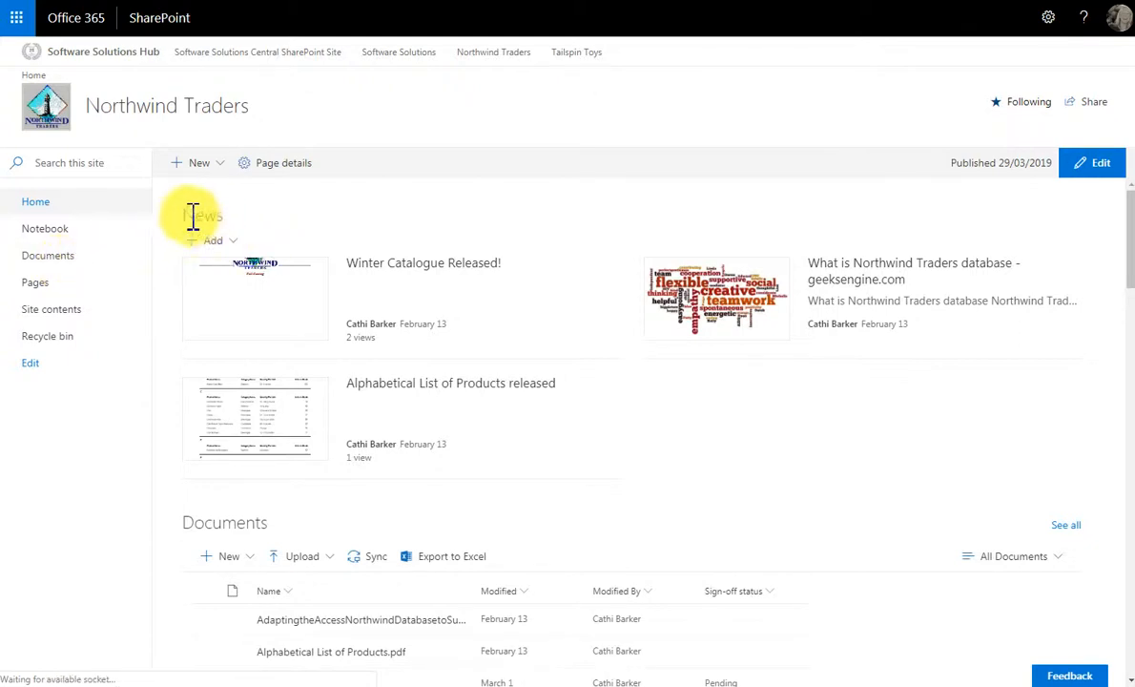
Look through the Northwind Traders home page, including its news, documents, events, activity and comments sections
scroll(303, 353, down, 3)
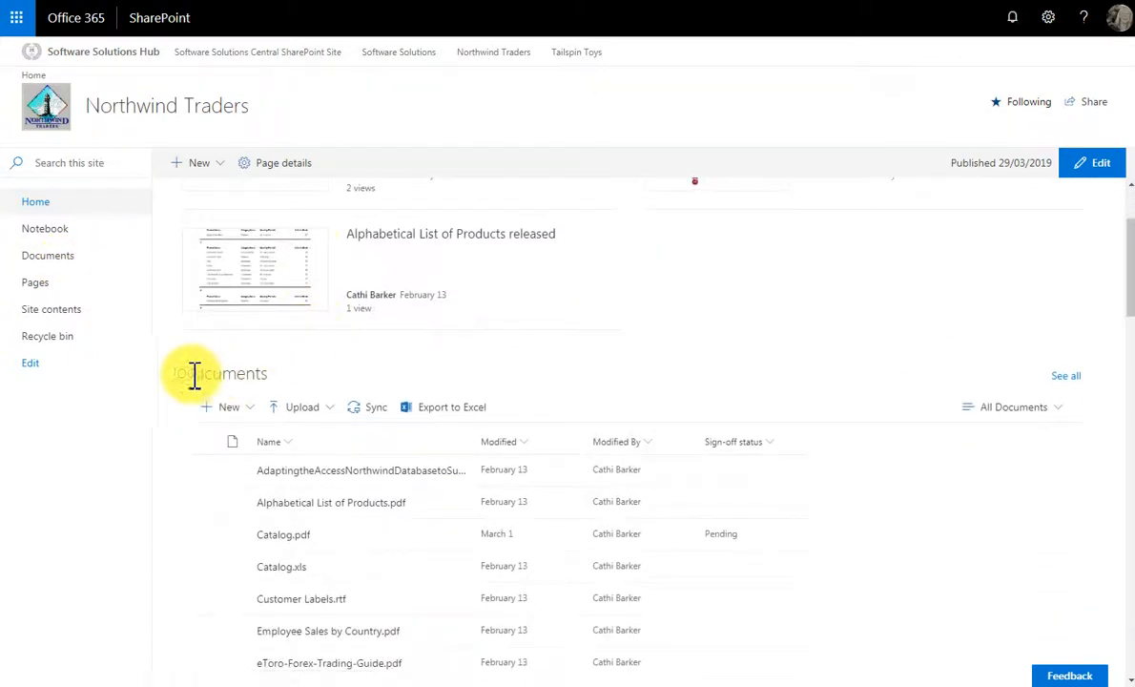
scroll(362, 444, down, 6)
scroll(367, 448, down, 10)
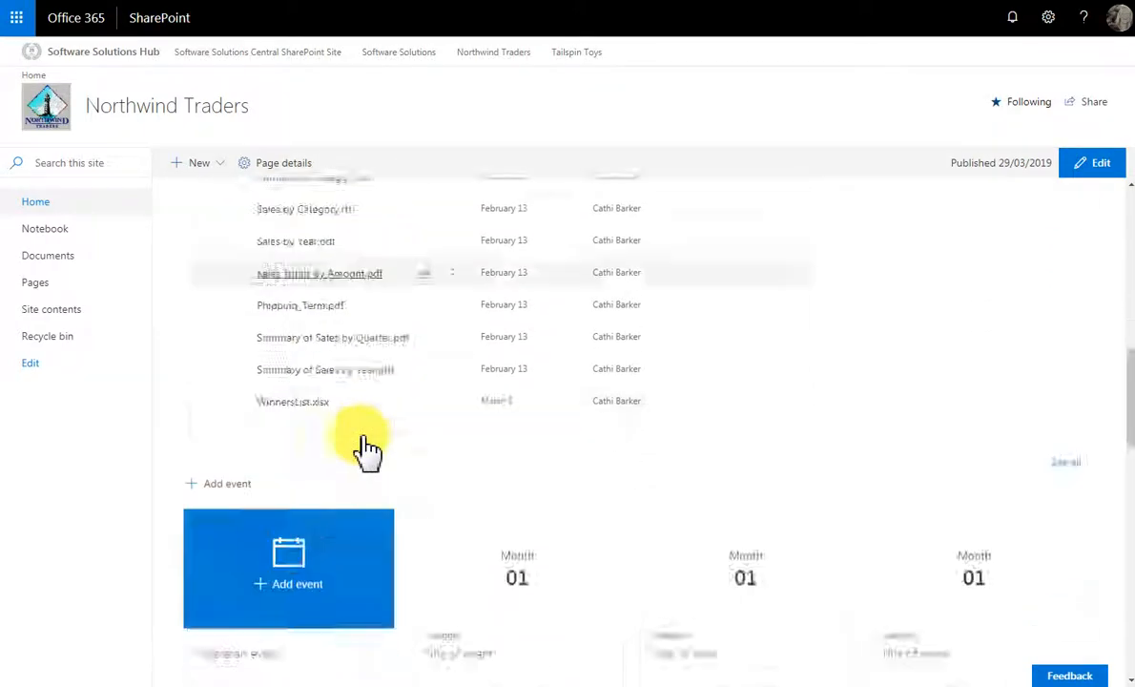
scroll(267, 254, up, 1)
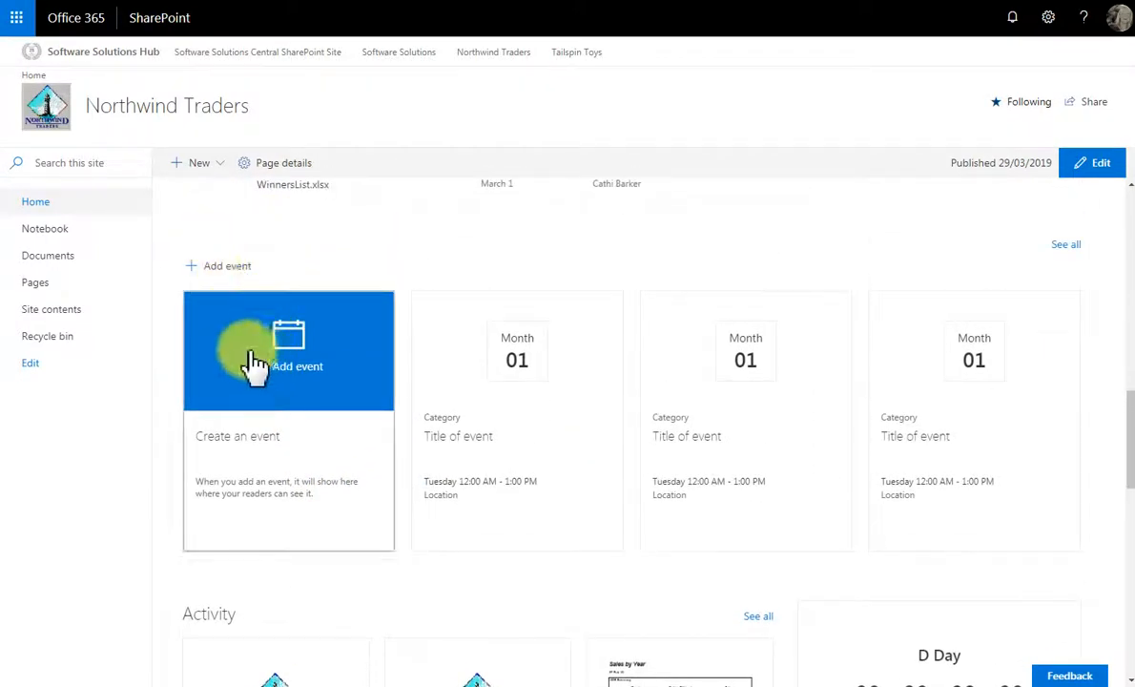
scroll(401, 472, down, 4)
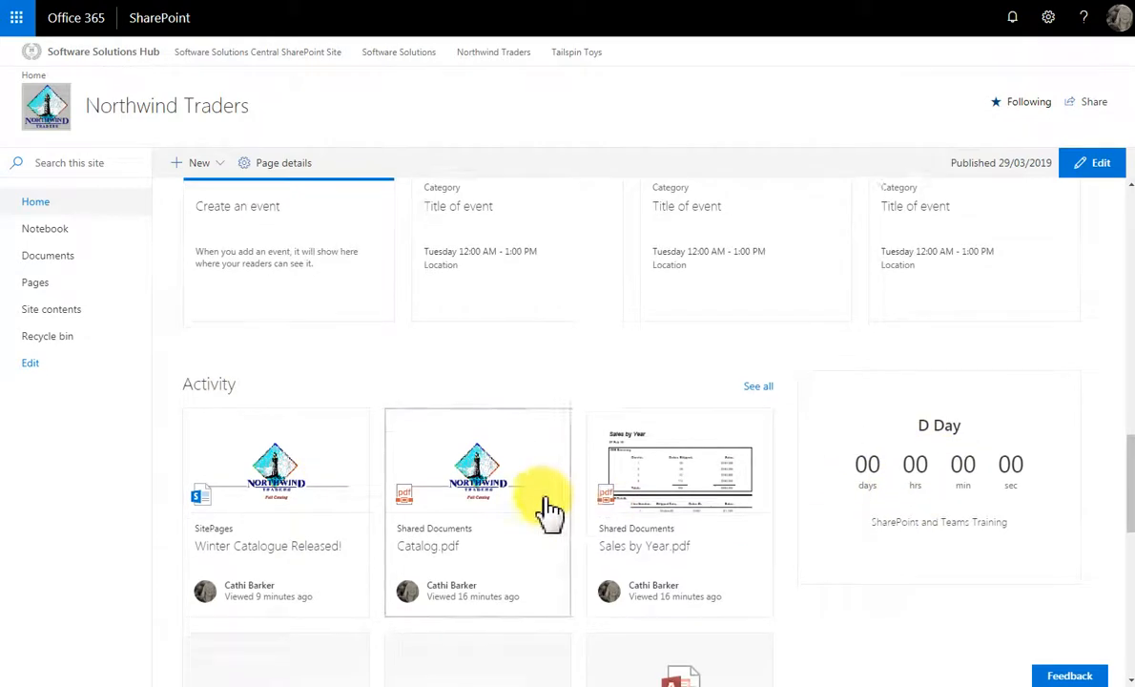
scroll(540, 496, down, 8)
scroll(541, 496, down, 1)
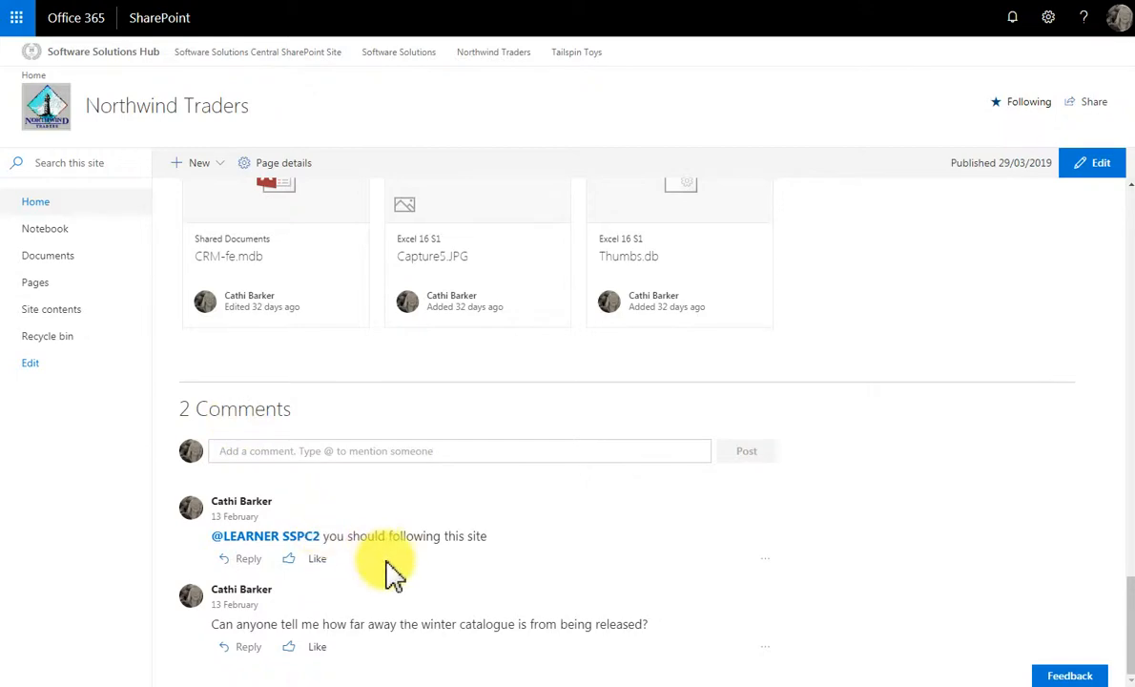
scroll(392, 572, up, 20)
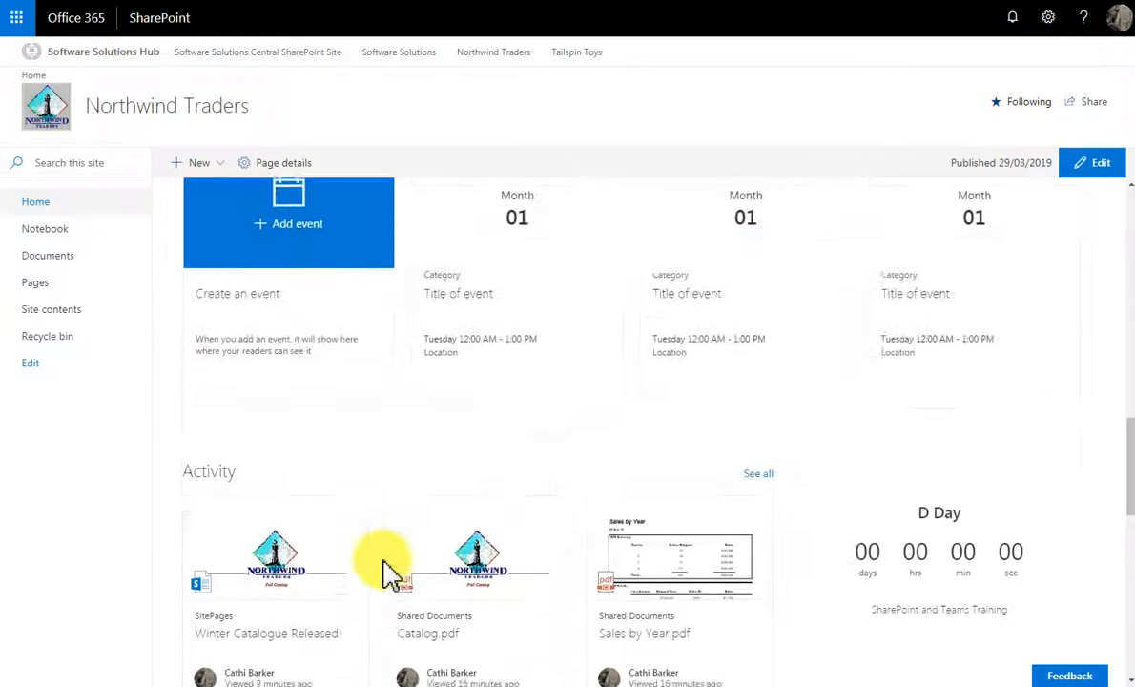
scroll(382, 563, up, 1)
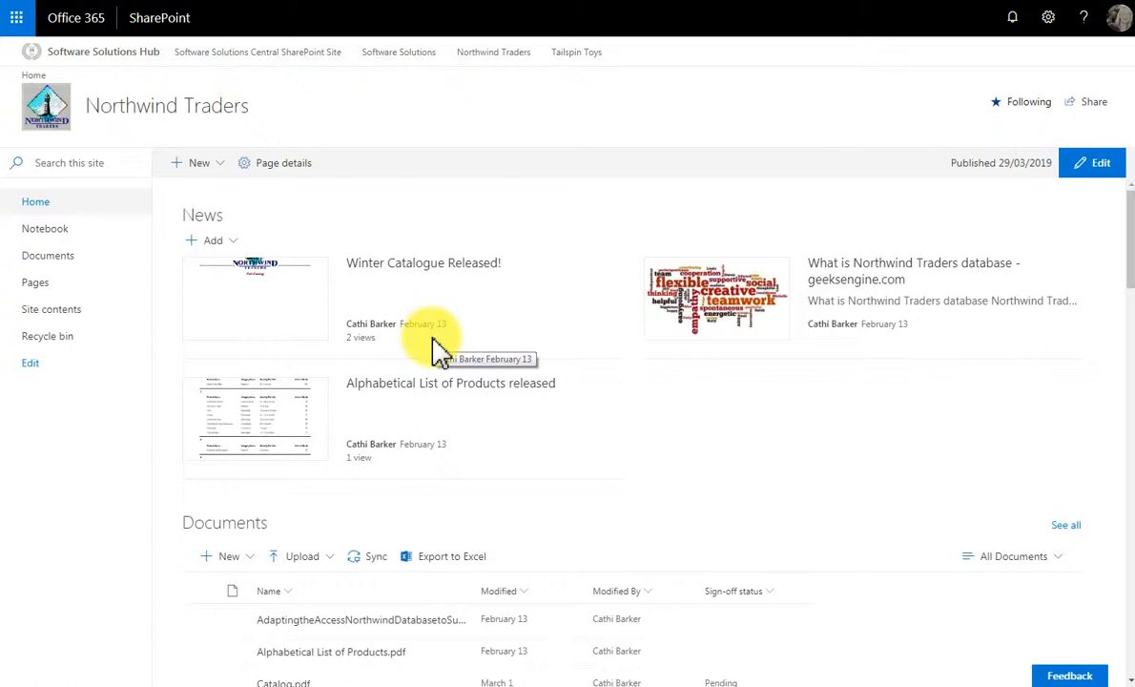
click(229, 242)
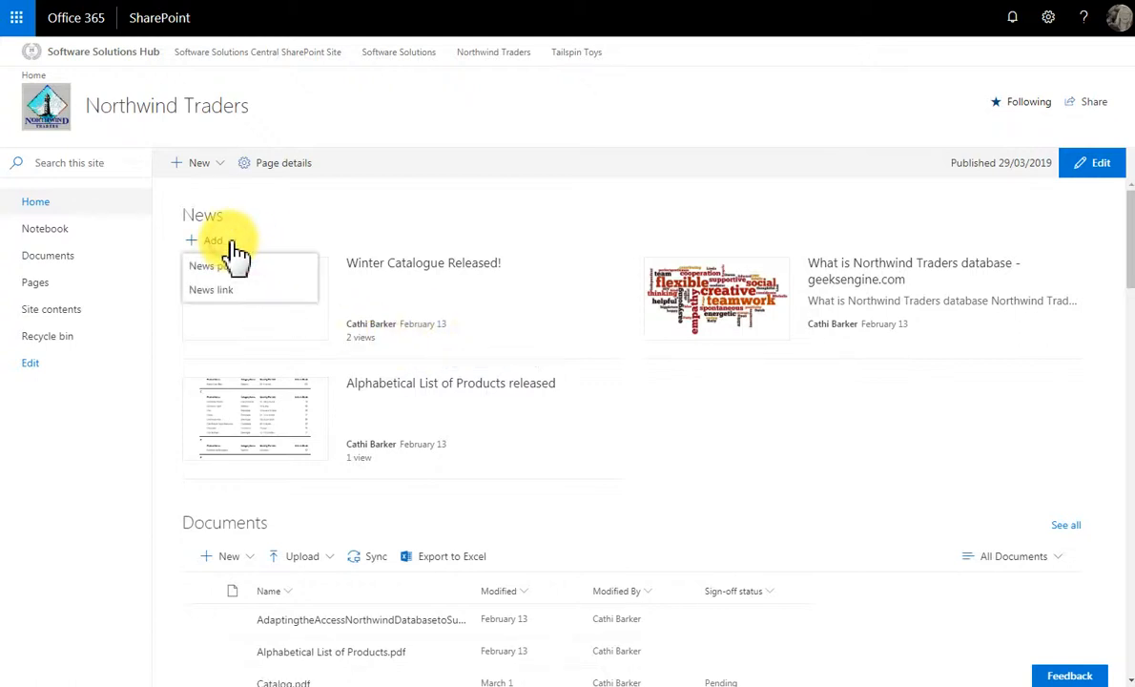
click(208, 291)
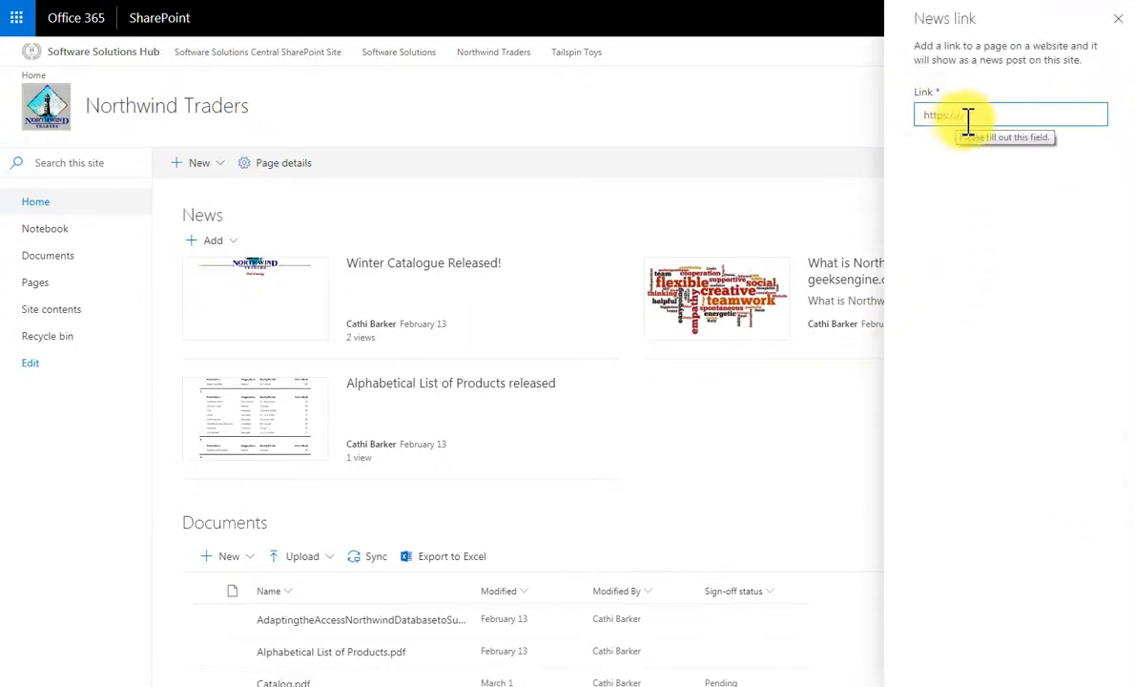
text(https://)
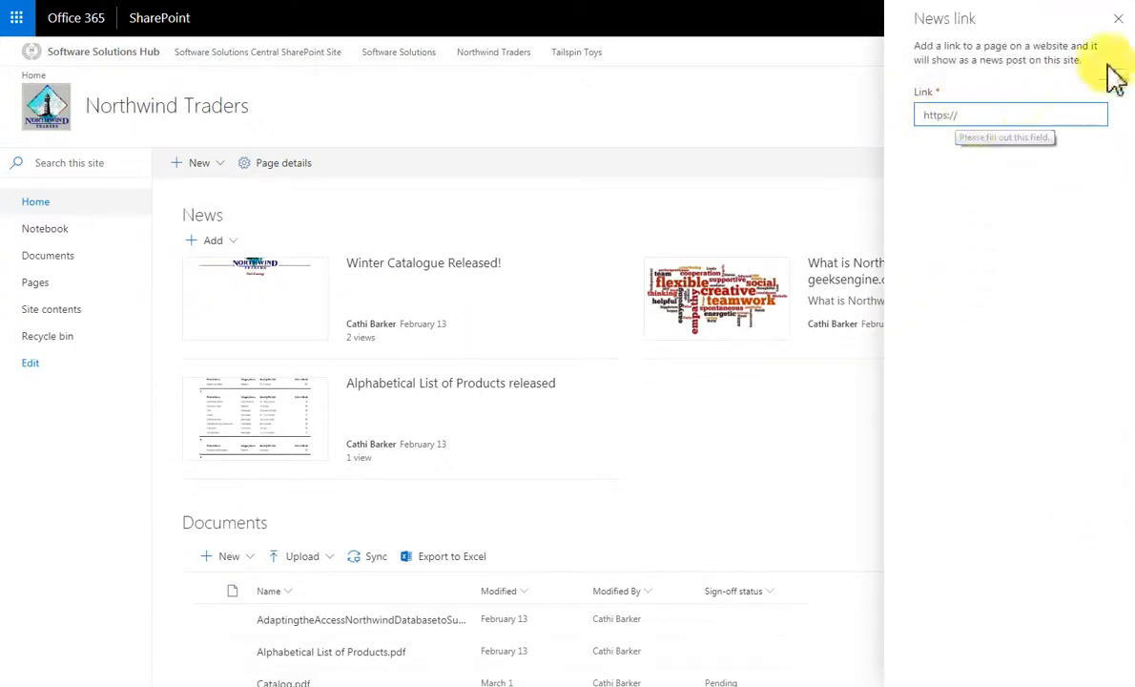
click(1119, 18)
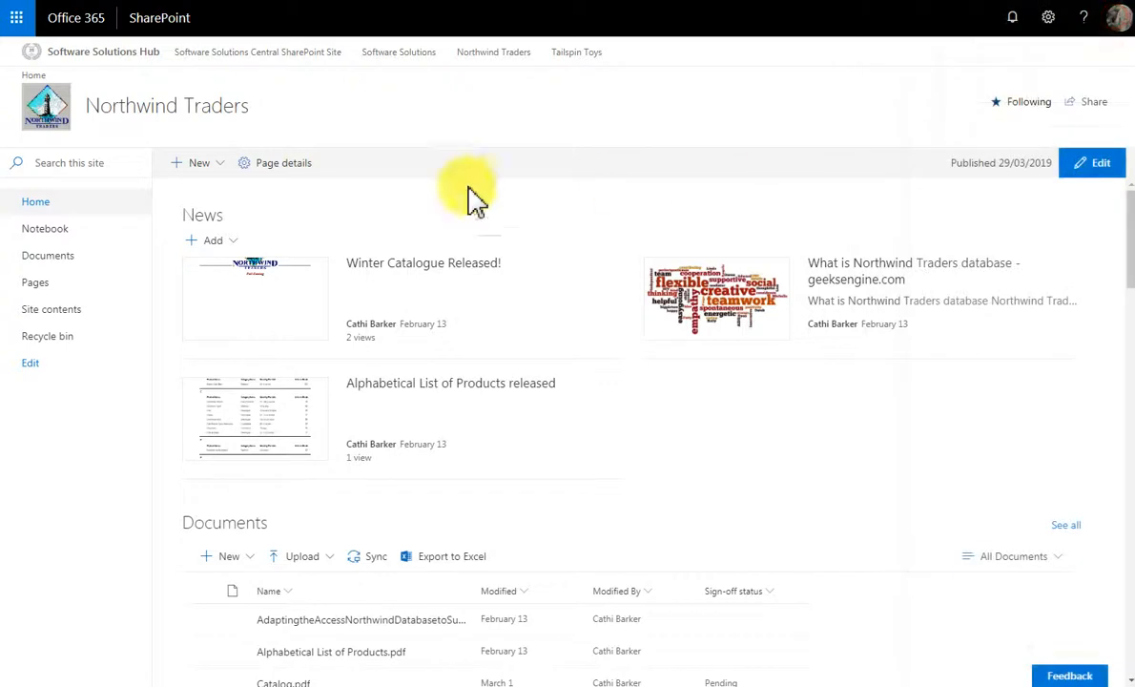
Create a news post on the site, titled with the author's first name followed by "is learning SharePoint"
click(217, 243)
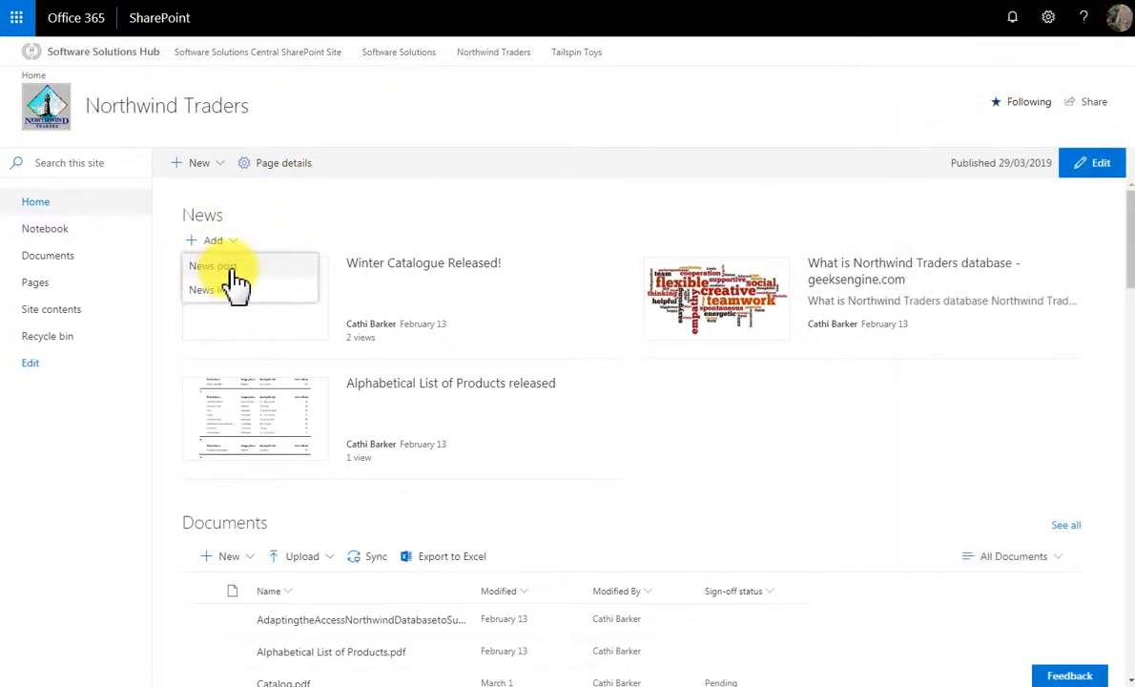
click(232, 268)
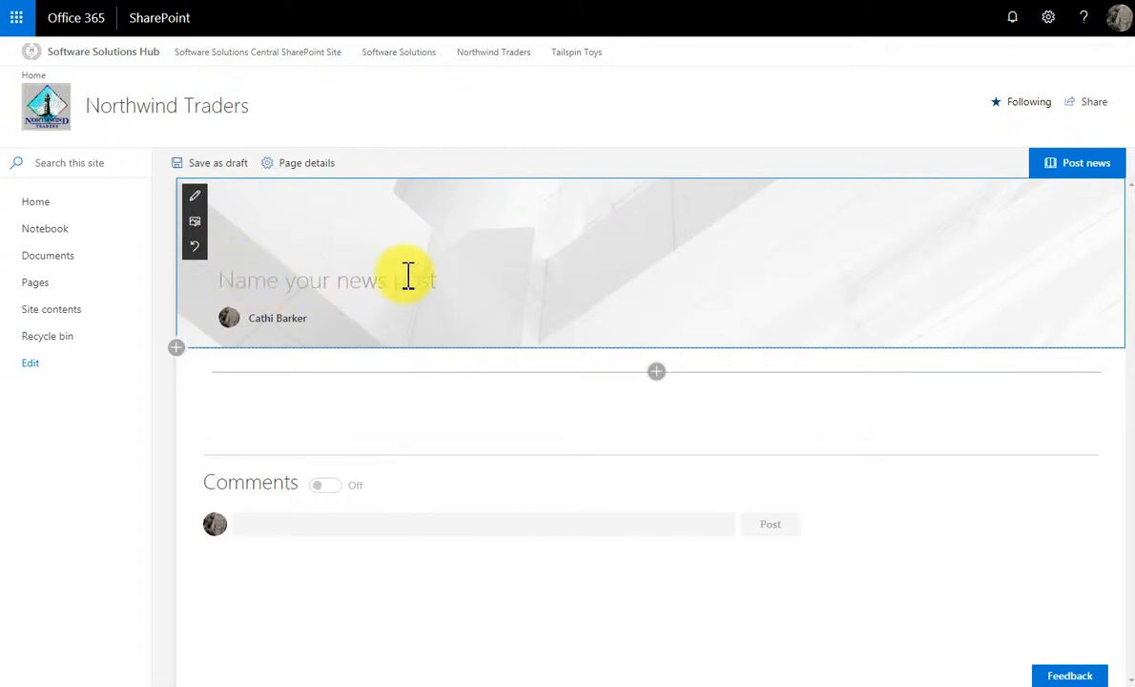
text(Cathi is )
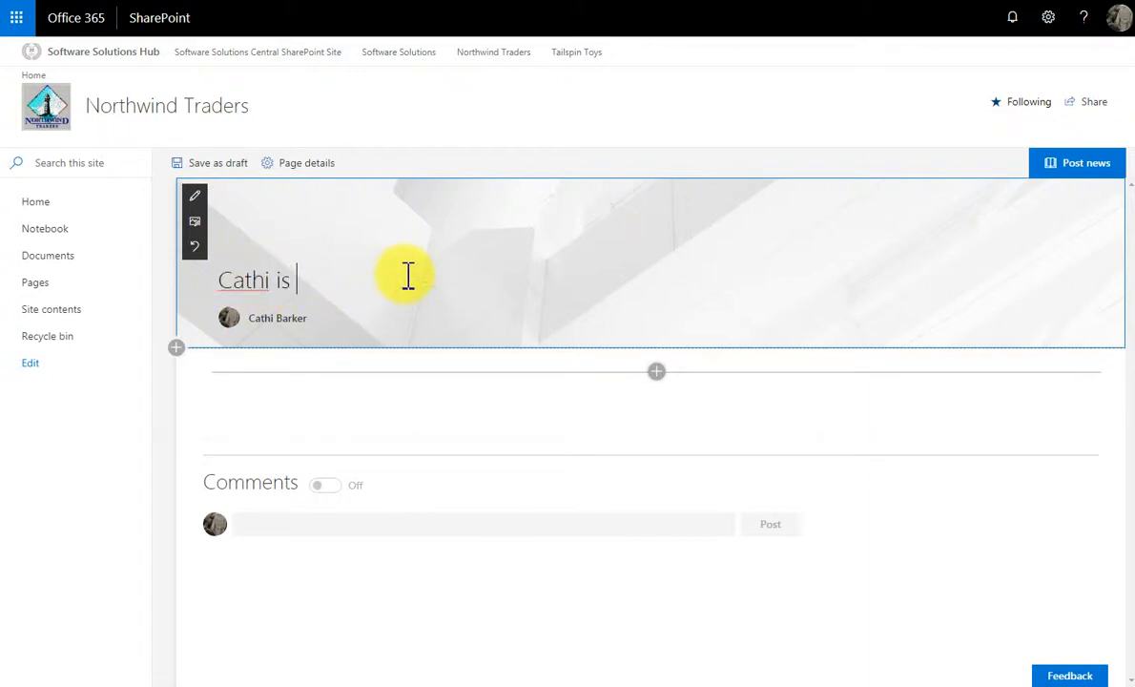
text(learning Share)
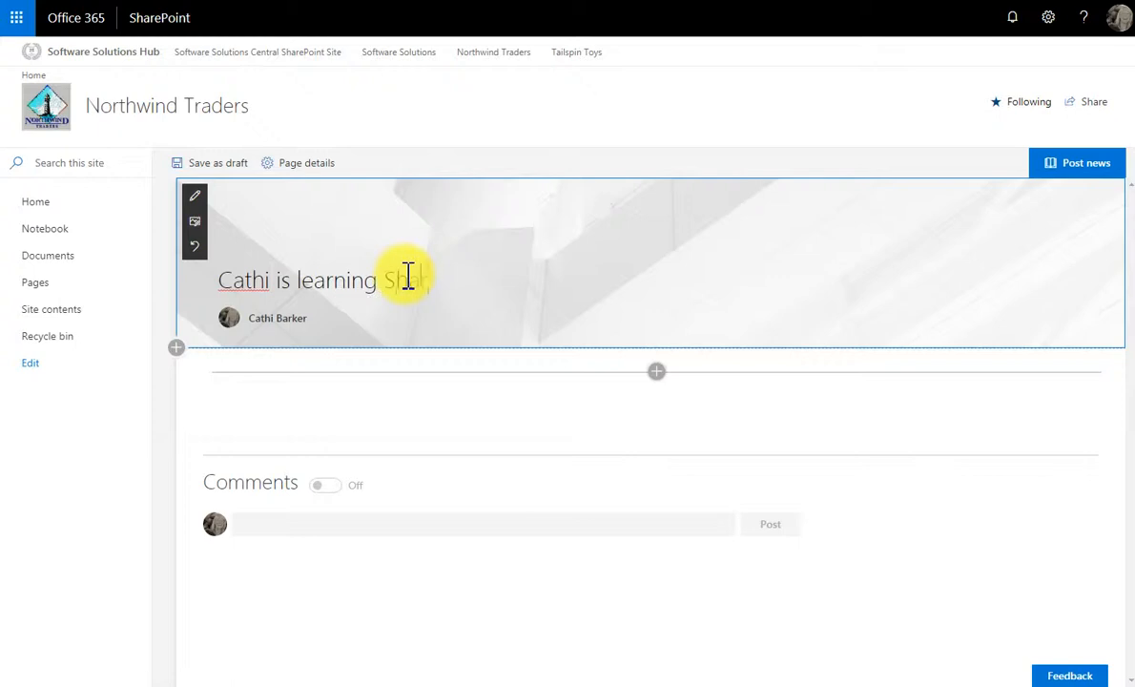
text(Point)
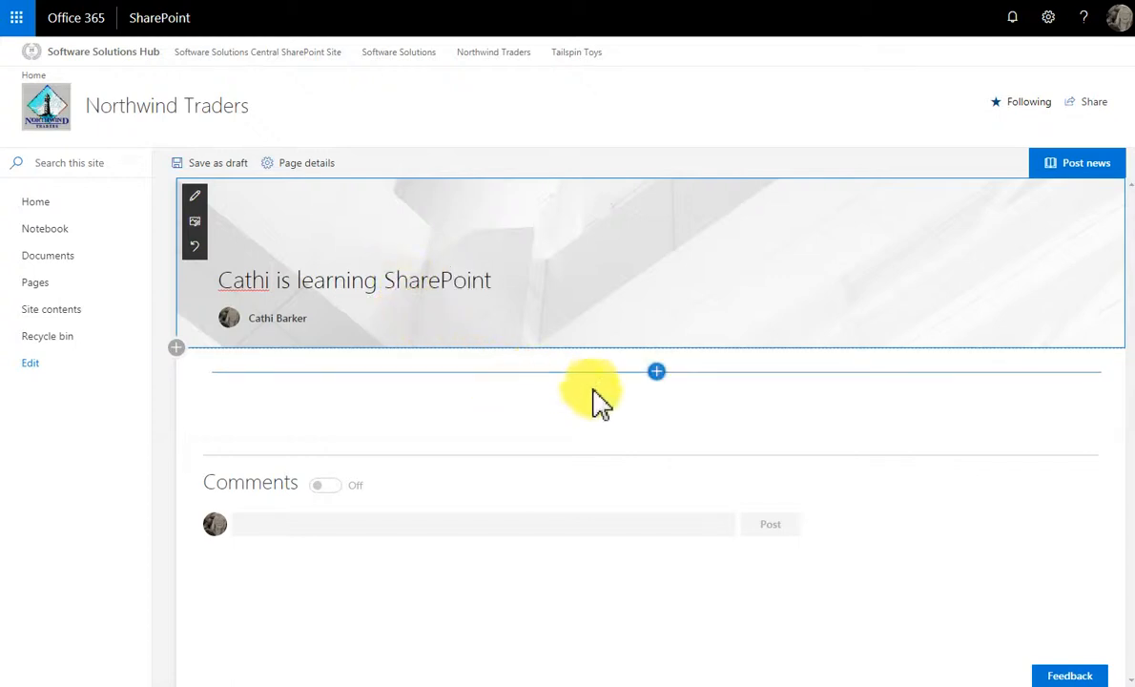
Add a text web part reading "Today I am creating a news post on a sharepoint page" and publish the news post
click(658, 373)
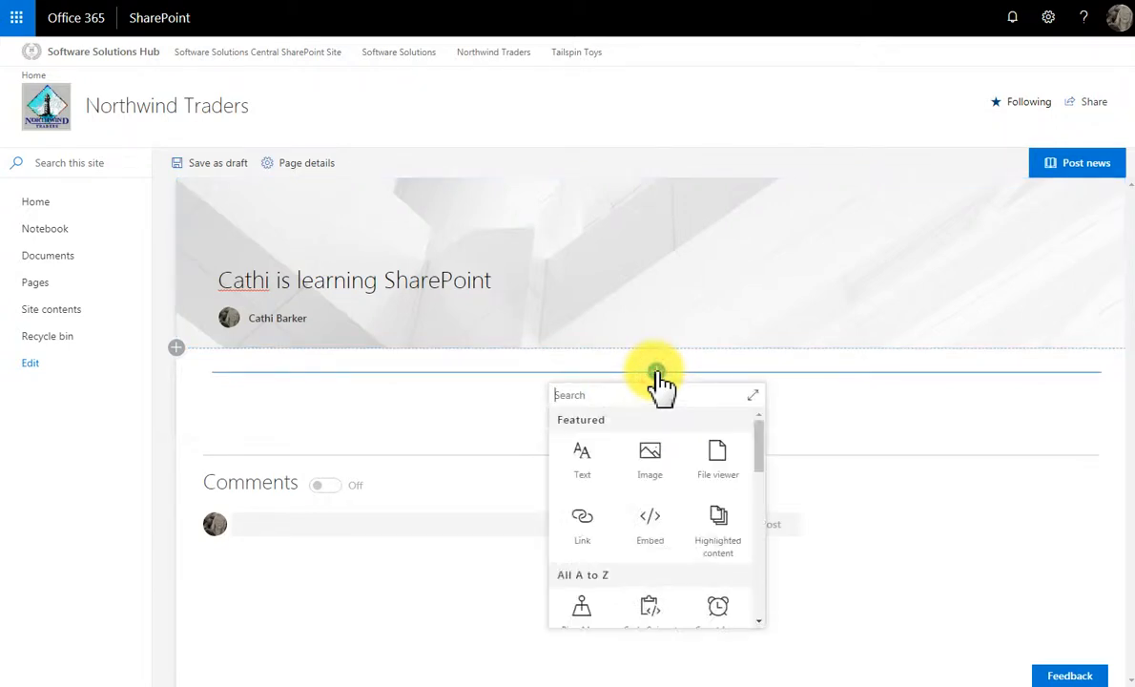
mouse_move(766, 463)
mouse_down()
mouse_move(761, 506)
mouse_move(766, 452)
mouse_up()
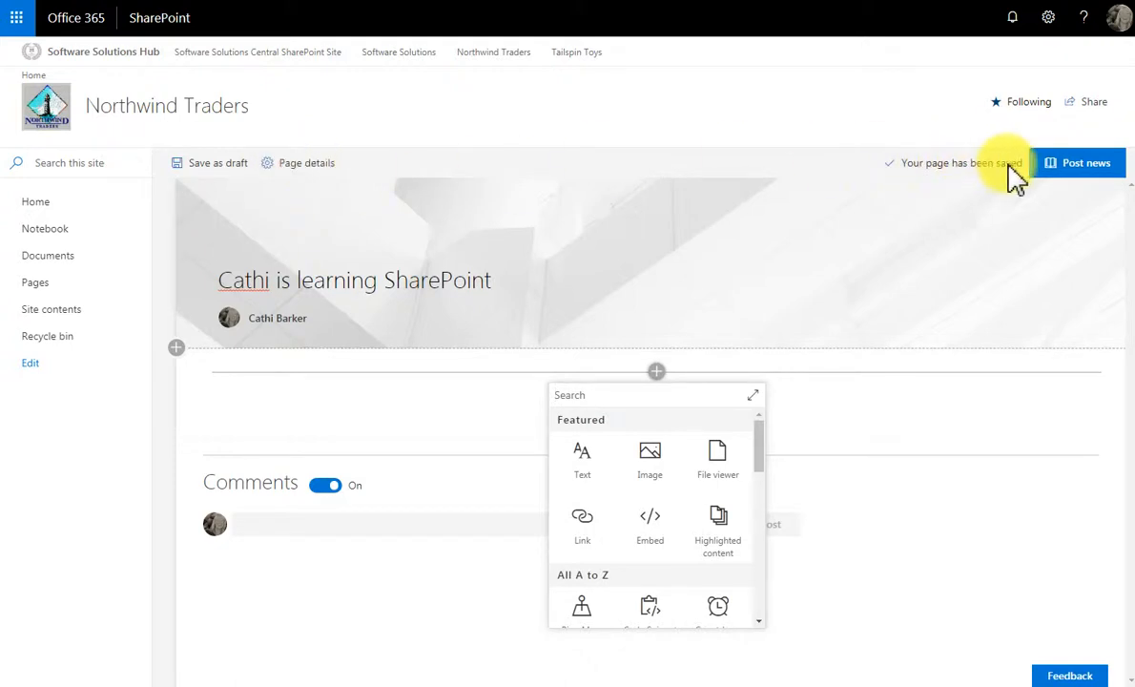
click(584, 468)
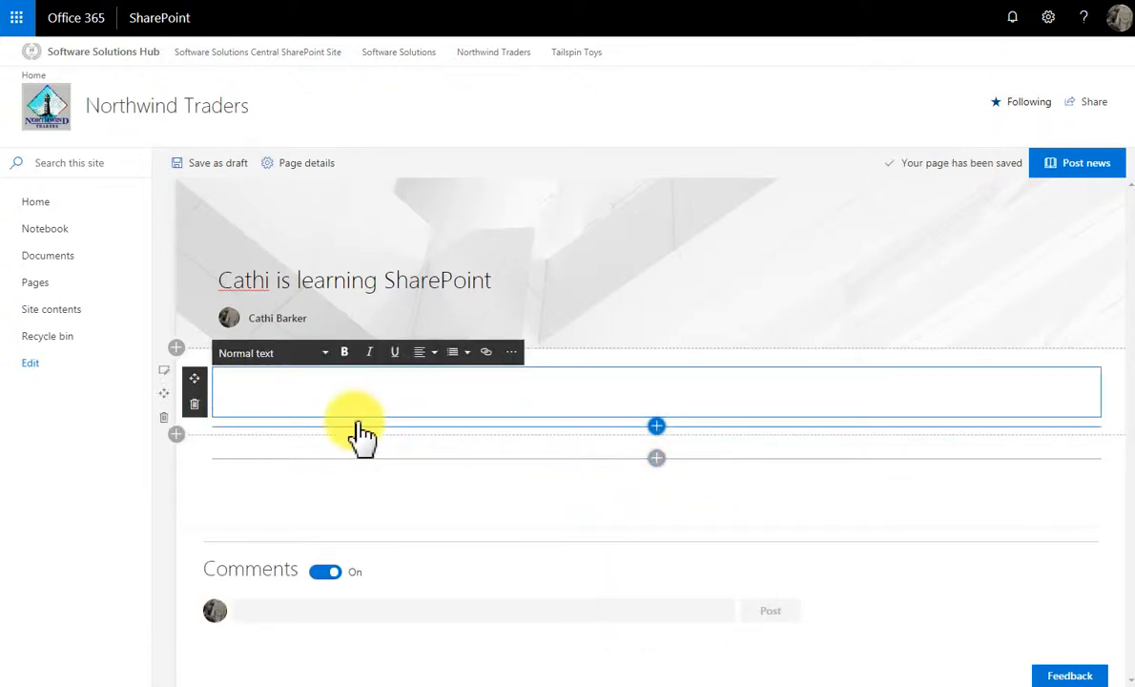
text(To)
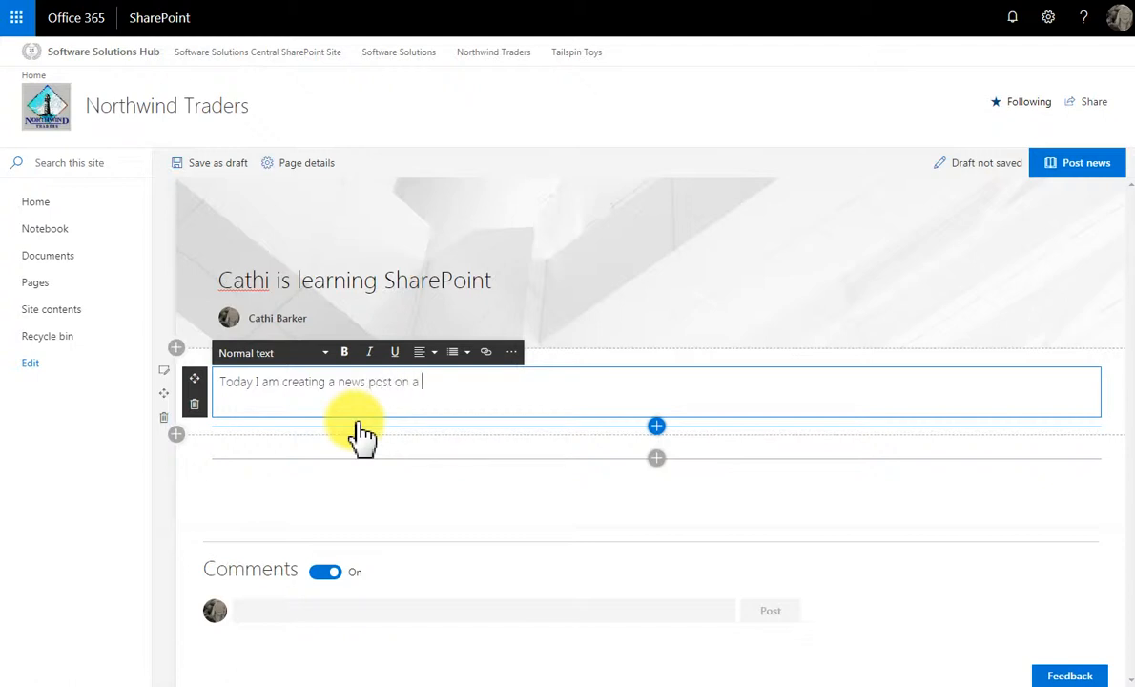
text(sharepoint page)
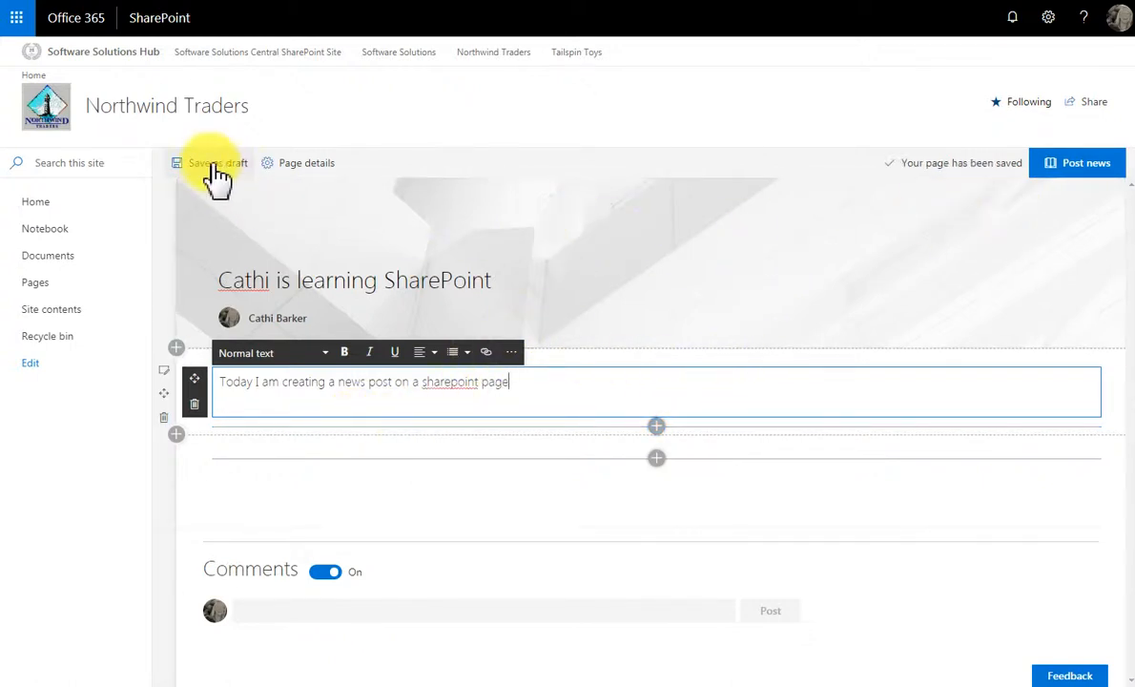
click(1085, 167)
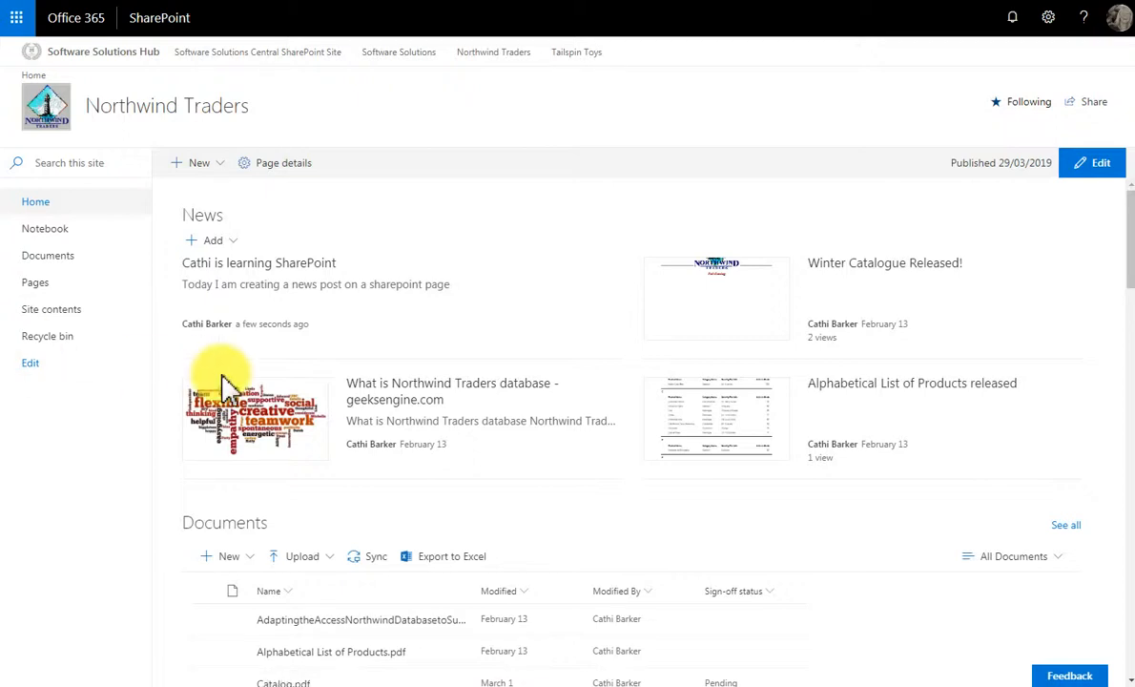
click(235, 246)
click(224, 294)
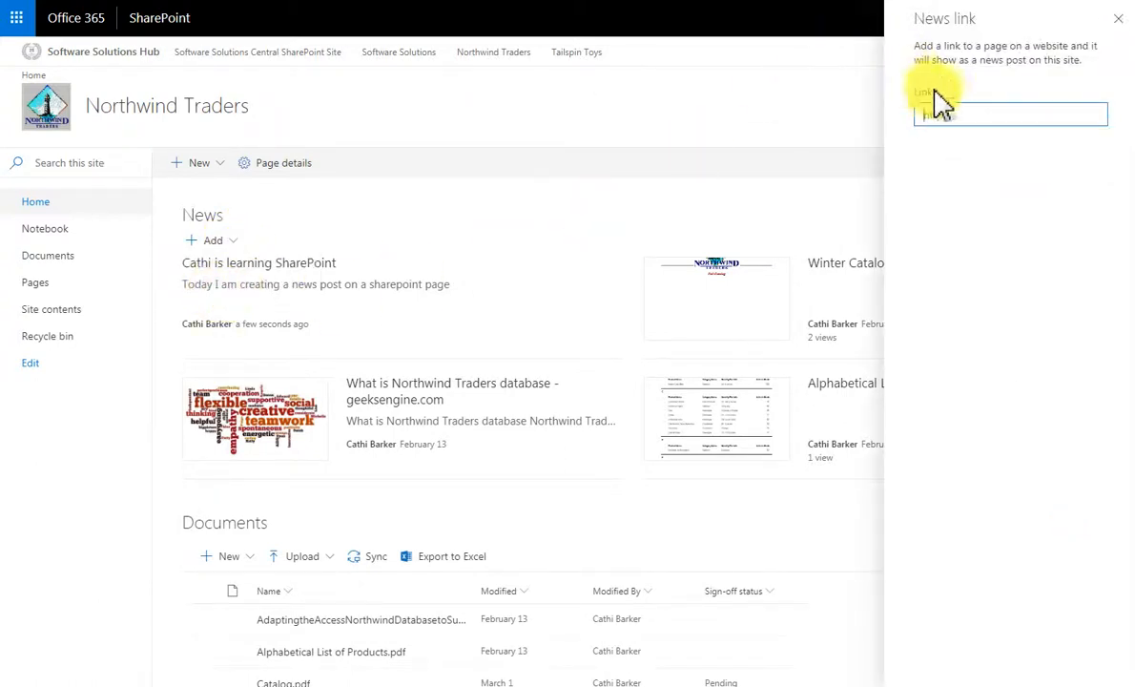
click(943, 113)
text(https://www.softwaresolutions.co.nz/)
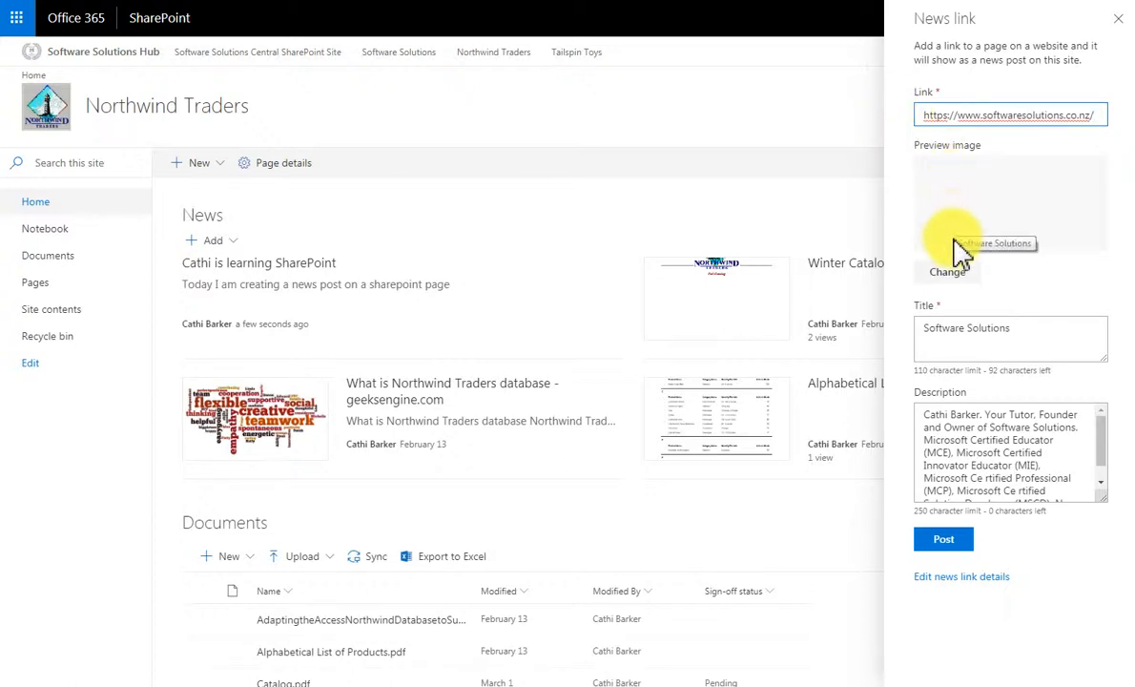
click(1008, 332)
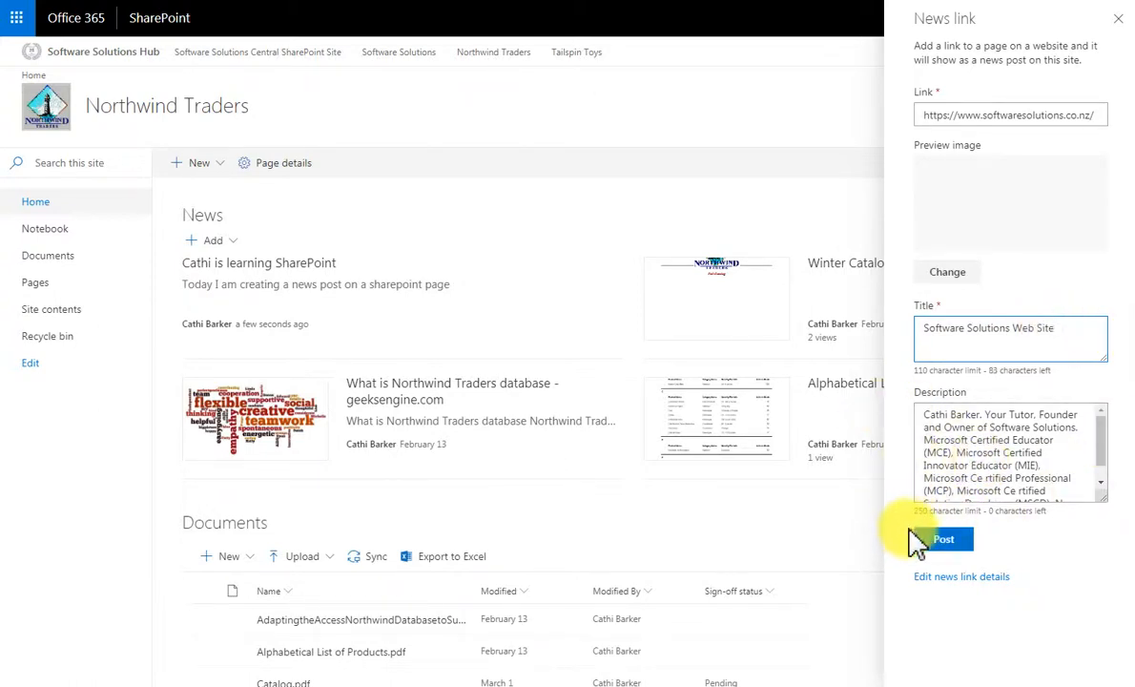
click(947, 542)
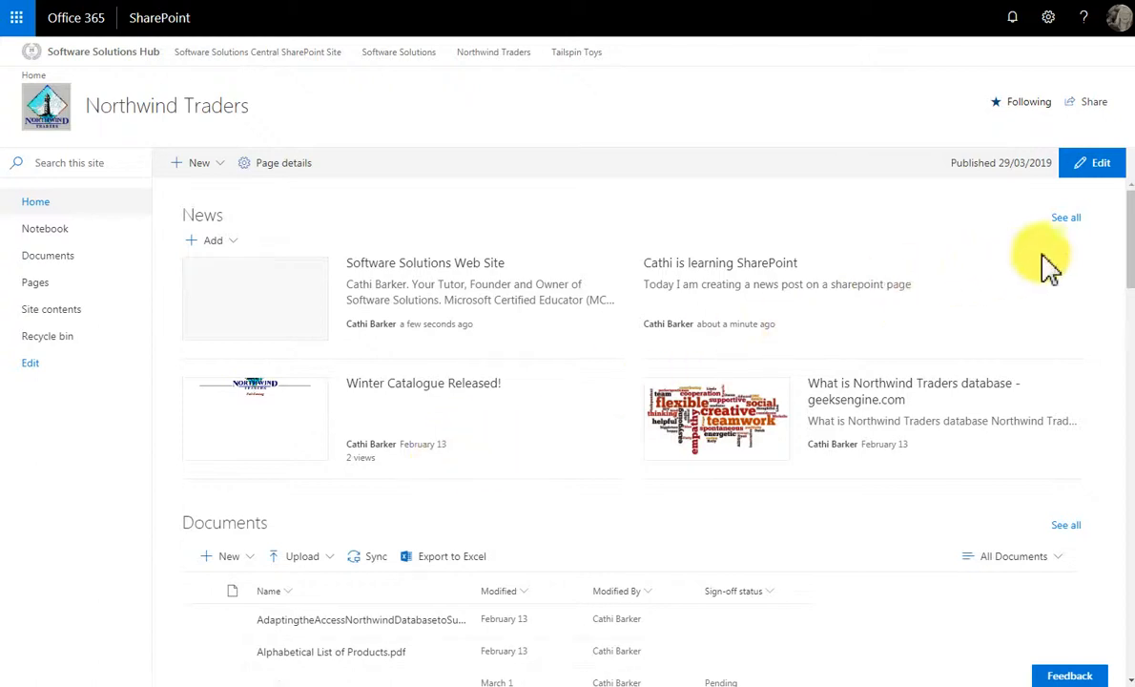
Open the full list of the site's news and look through all the posts
click(1074, 227)
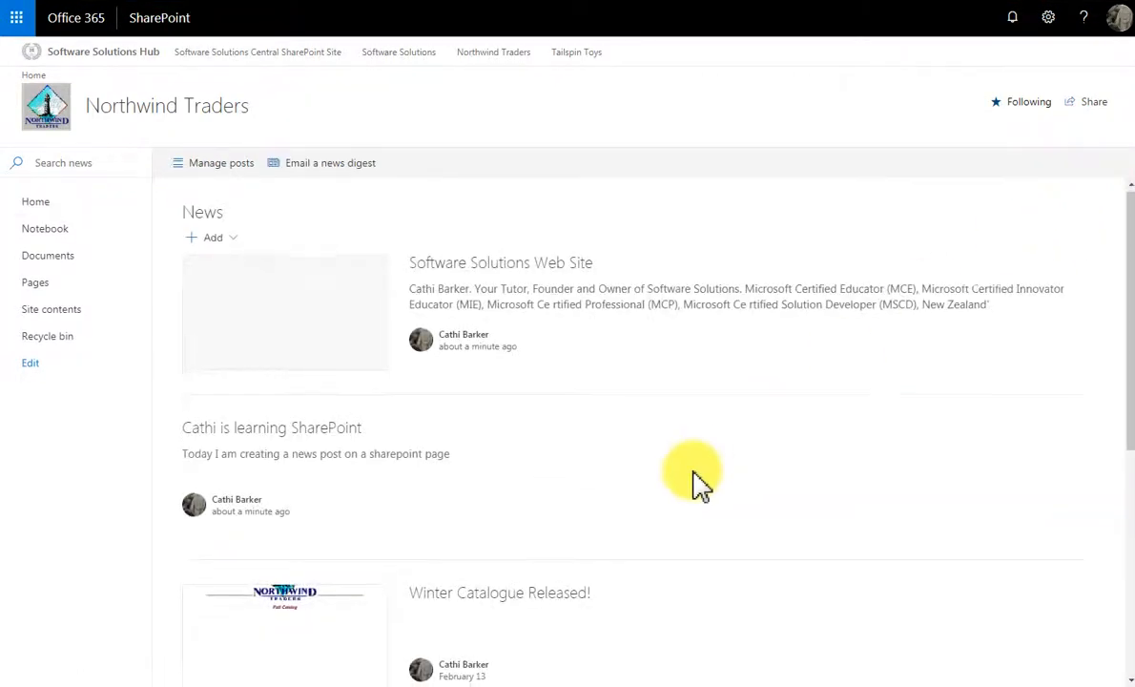
scroll(692, 482, down, 2)
scroll(694, 482, up, 2)
scroll(701, 487, down, 4)
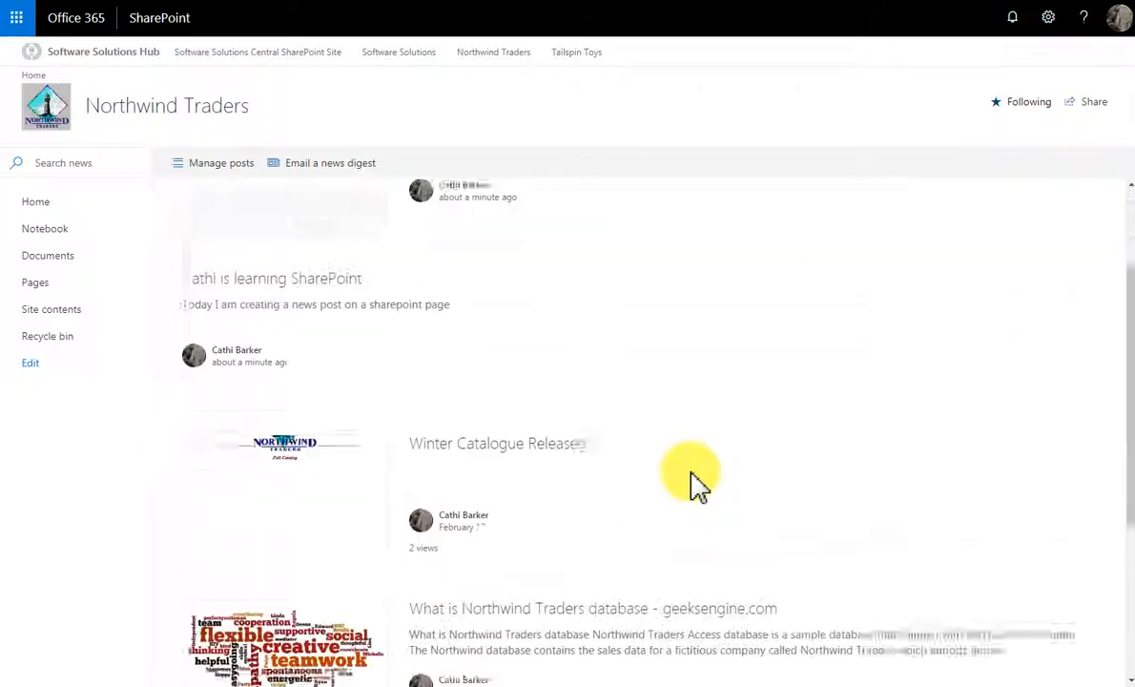
scroll(696, 487, up, 1)
scroll(691, 477, up, 4)
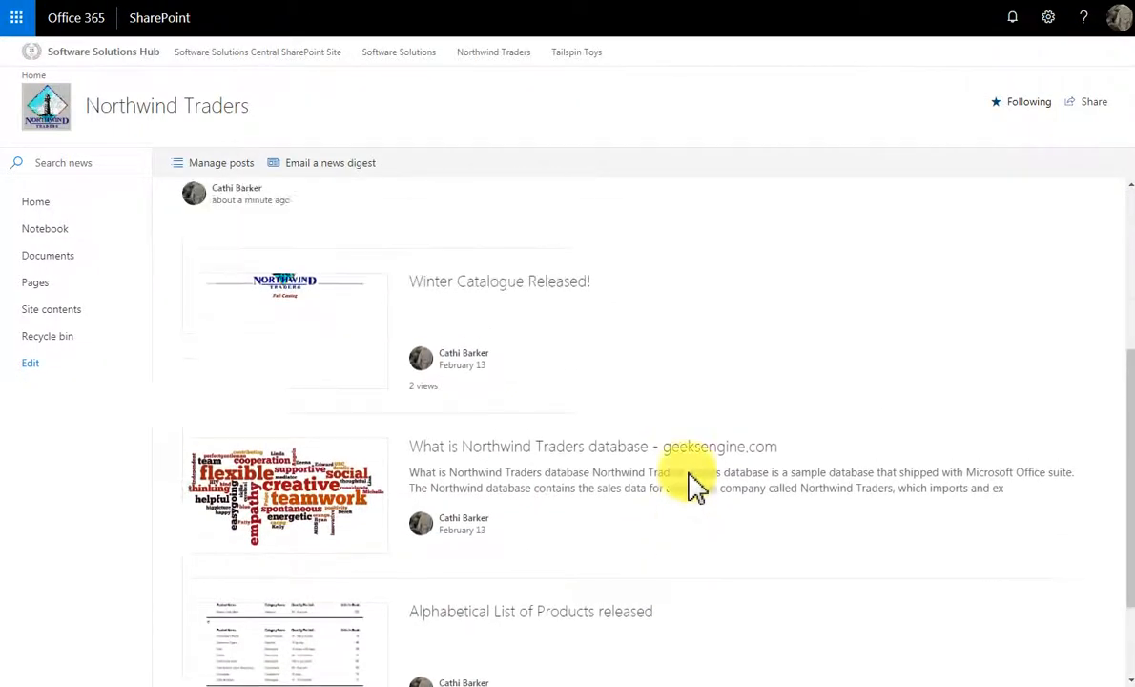
Return to the site's home page and view the files in its Documents section
click(46, 205)
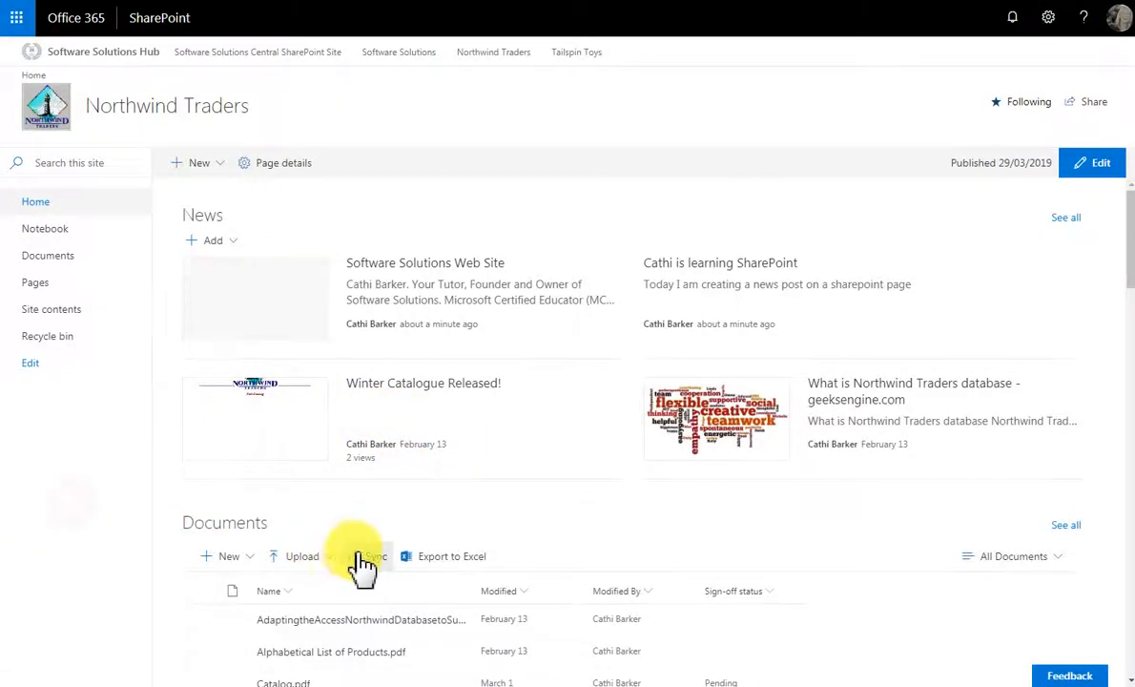
scroll(360, 565, down, 3)
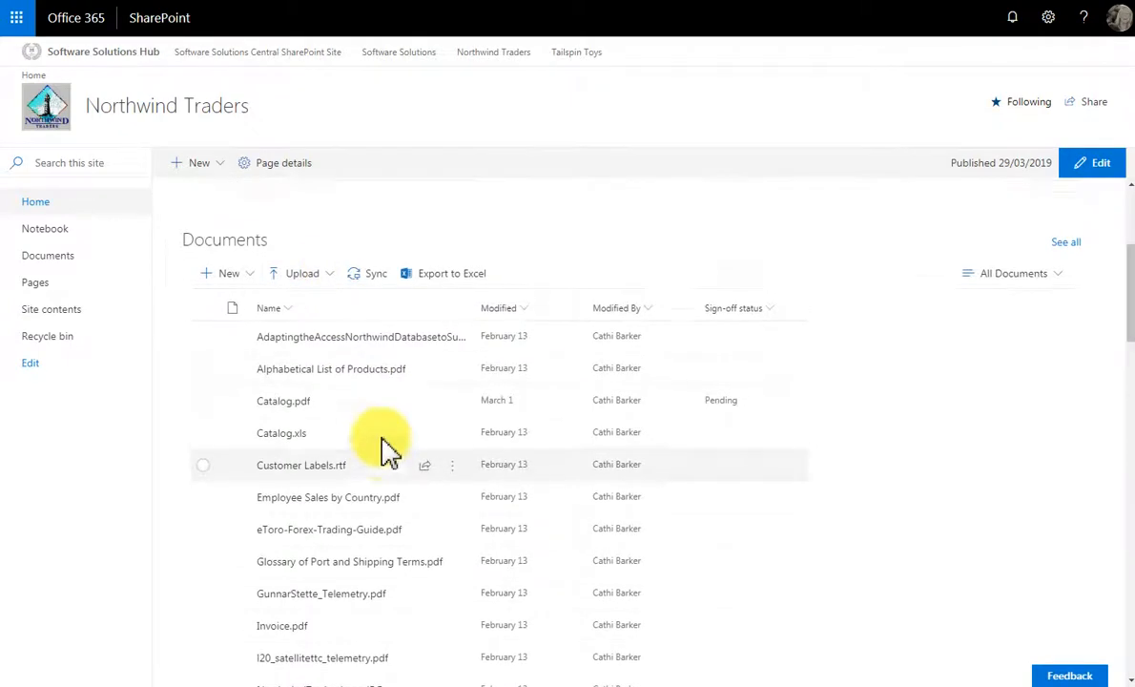
Look through the home page's remaining document files, the events section, the Activity section and the countdown timer
scroll(382, 450, down, 3)
scroll(387, 450, down, 6)
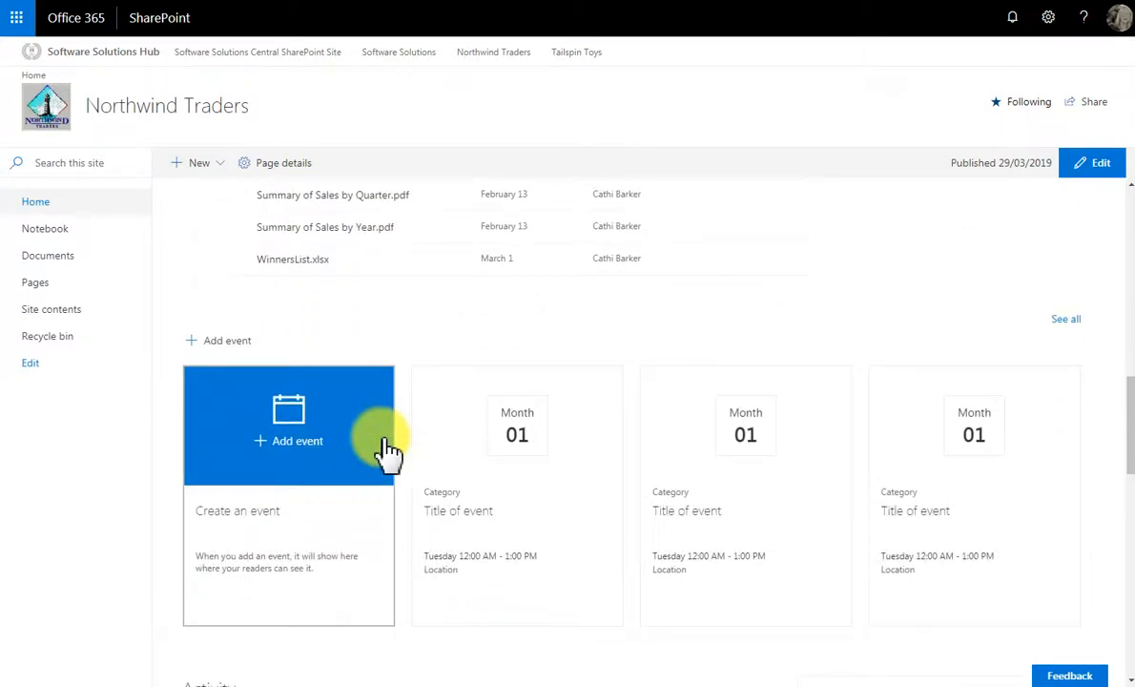
scroll(254, 563, up, 1)
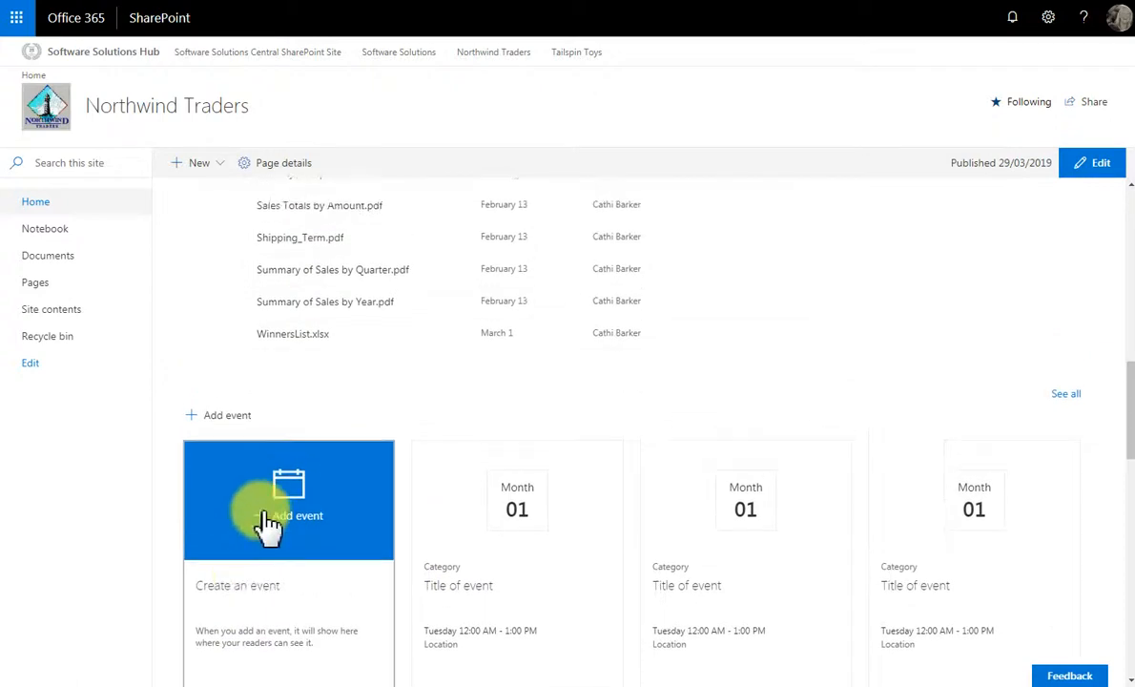
scroll(374, 516, down, 2)
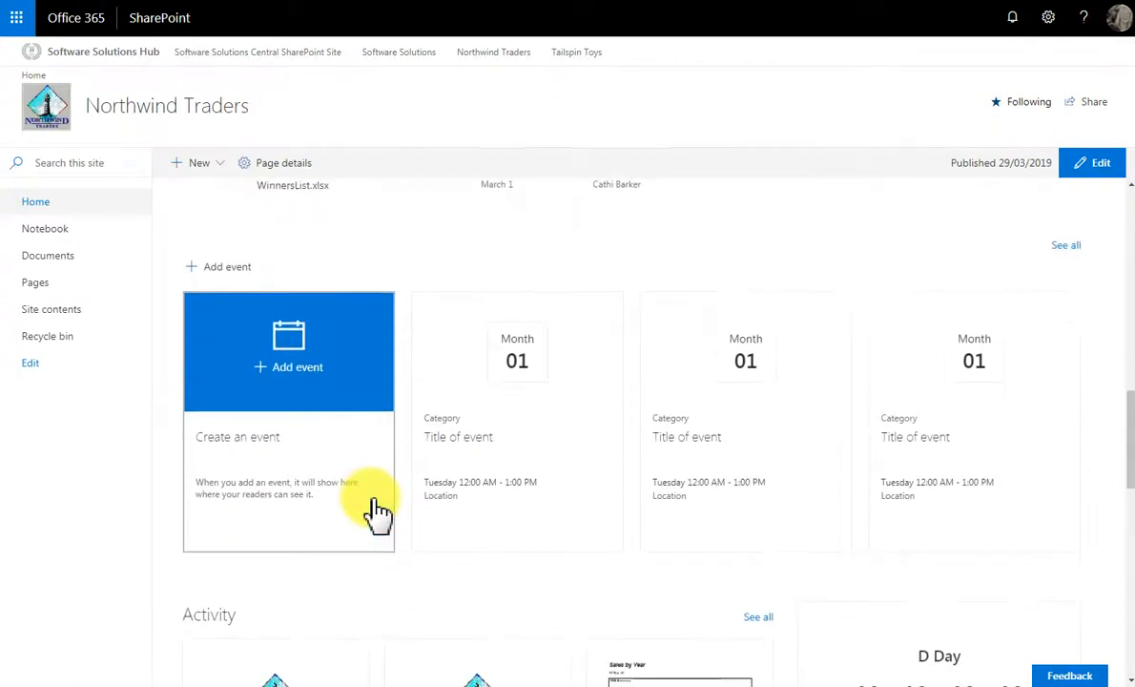
scroll(376, 513, down, 2)
scroll(374, 509, down, 3)
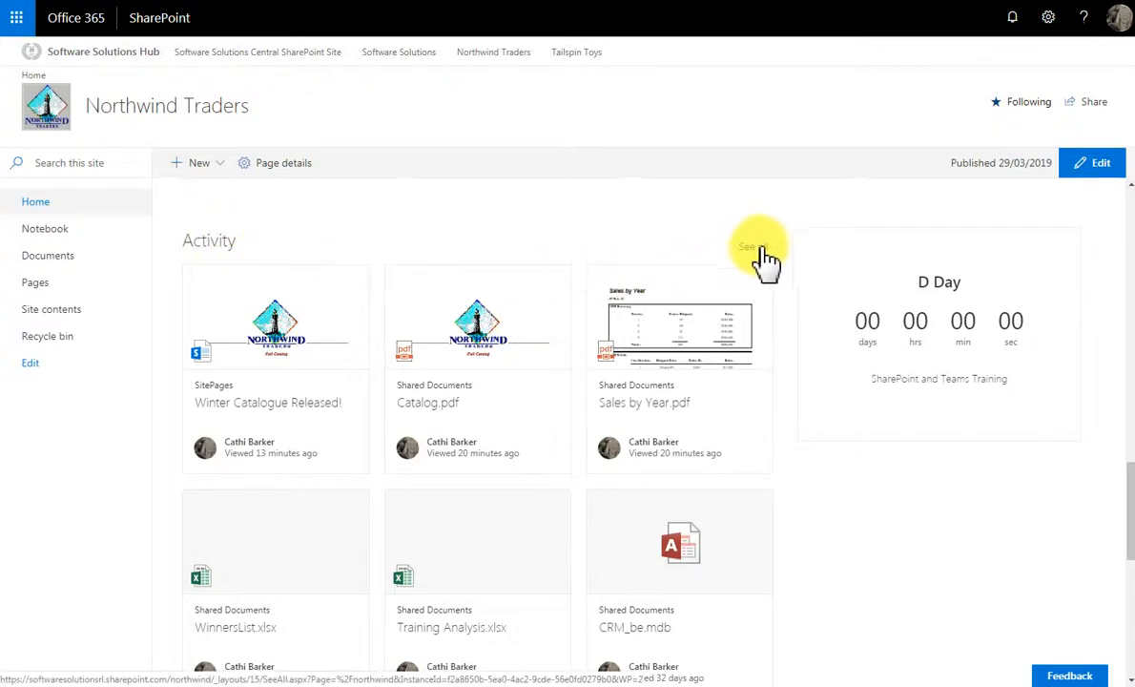
Post the comment "Add my own comment to this home page" in the home page's comments section and like it
scroll(722, 398, down, 6)
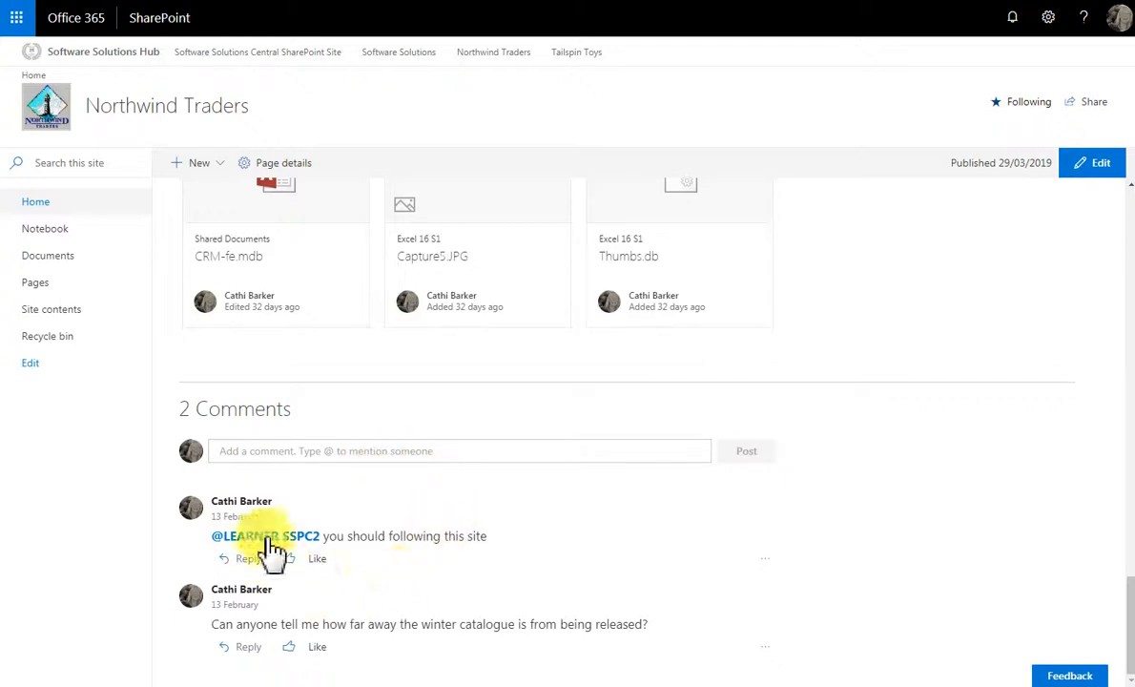
click(260, 454)
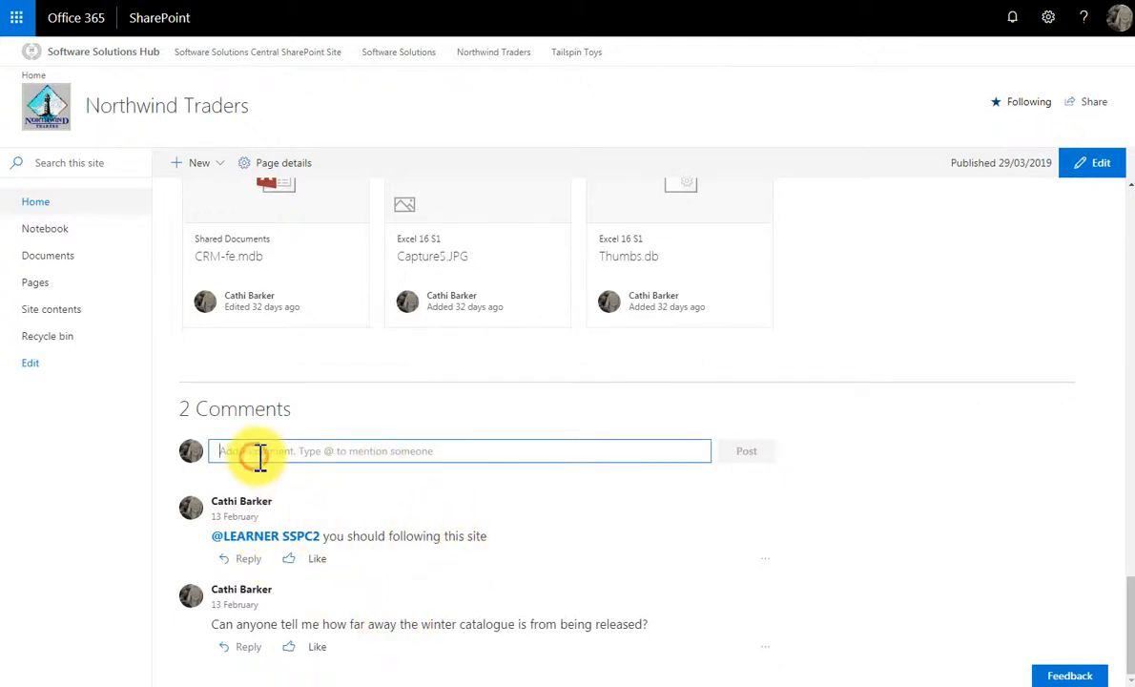
text(Add my)
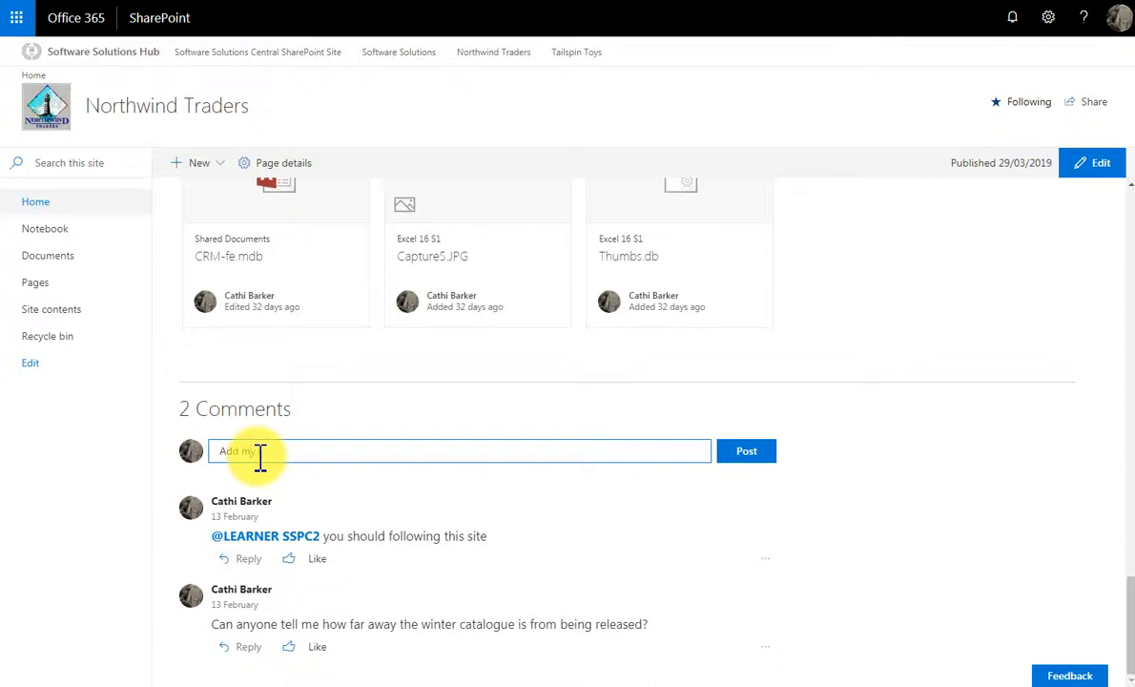
text( own comment to this home page)
click(750, 452)
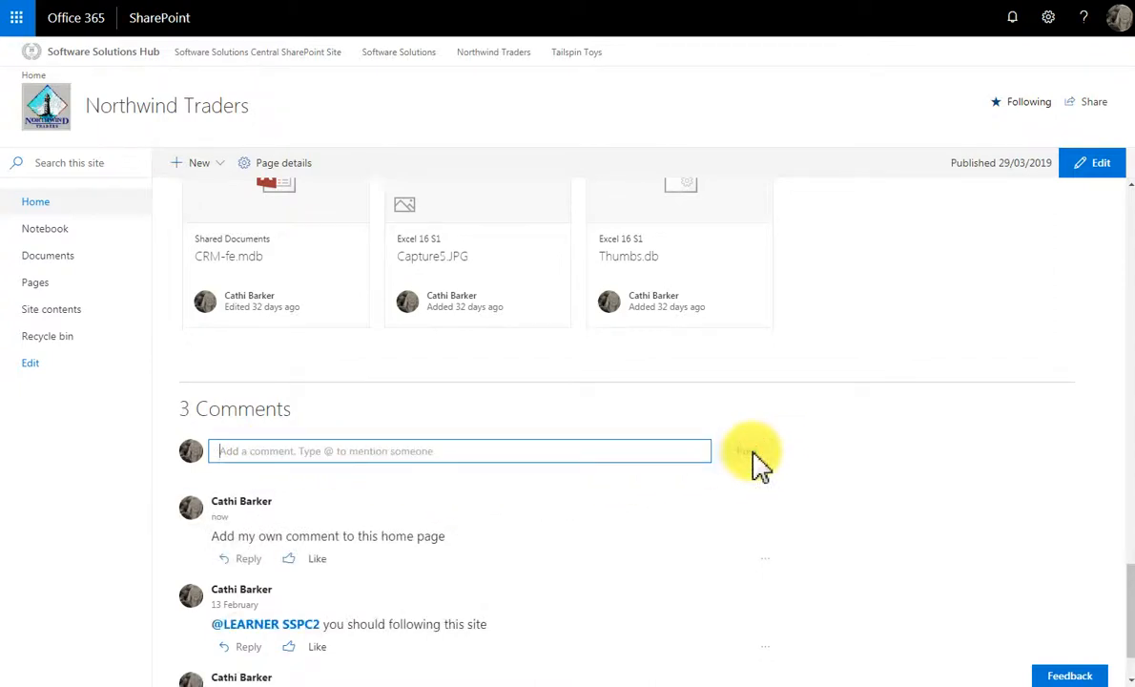
click(320, 560)
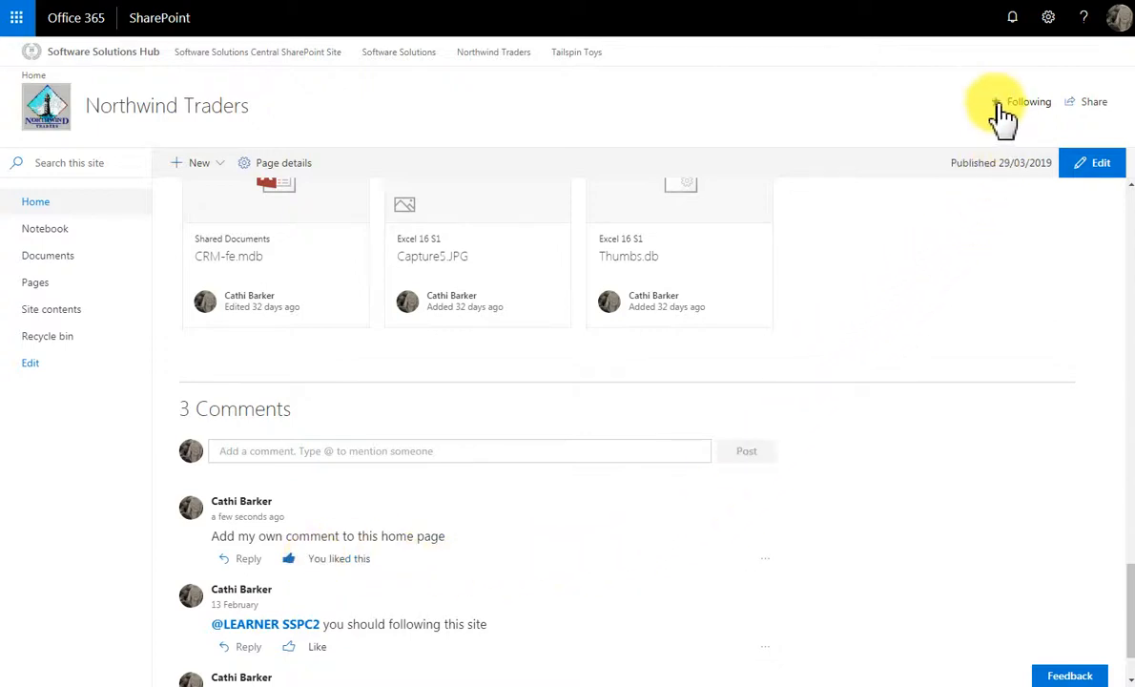
Stop following the Northwind Traders site and follow it again
click(1041, 105)
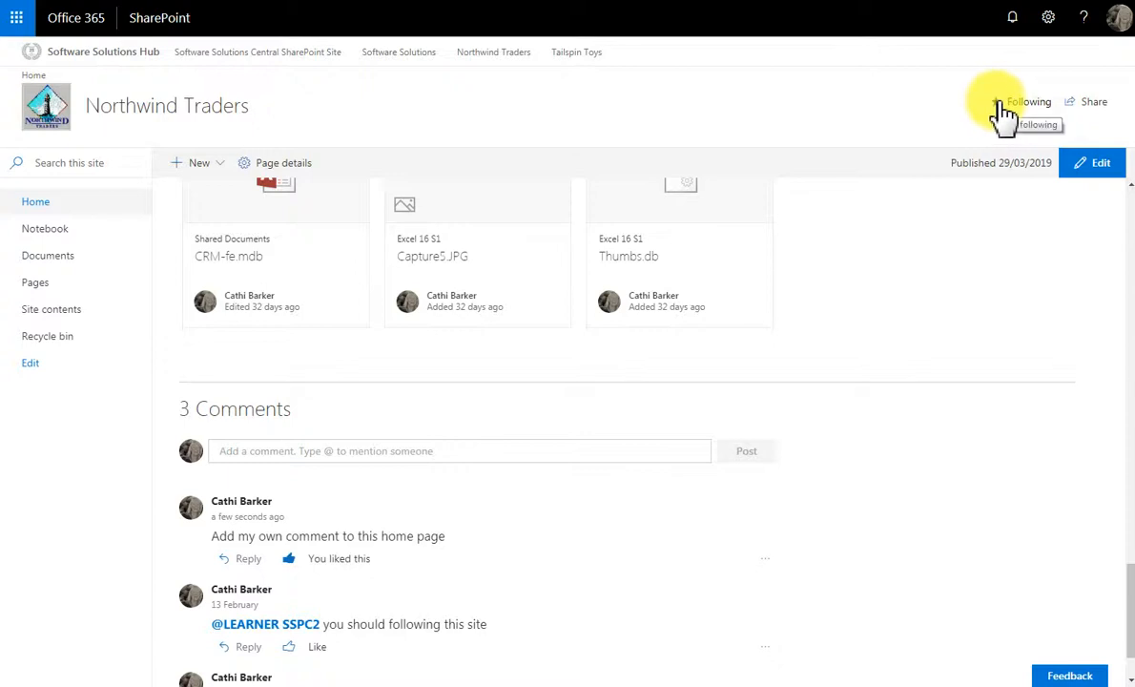
click(1003, 113)
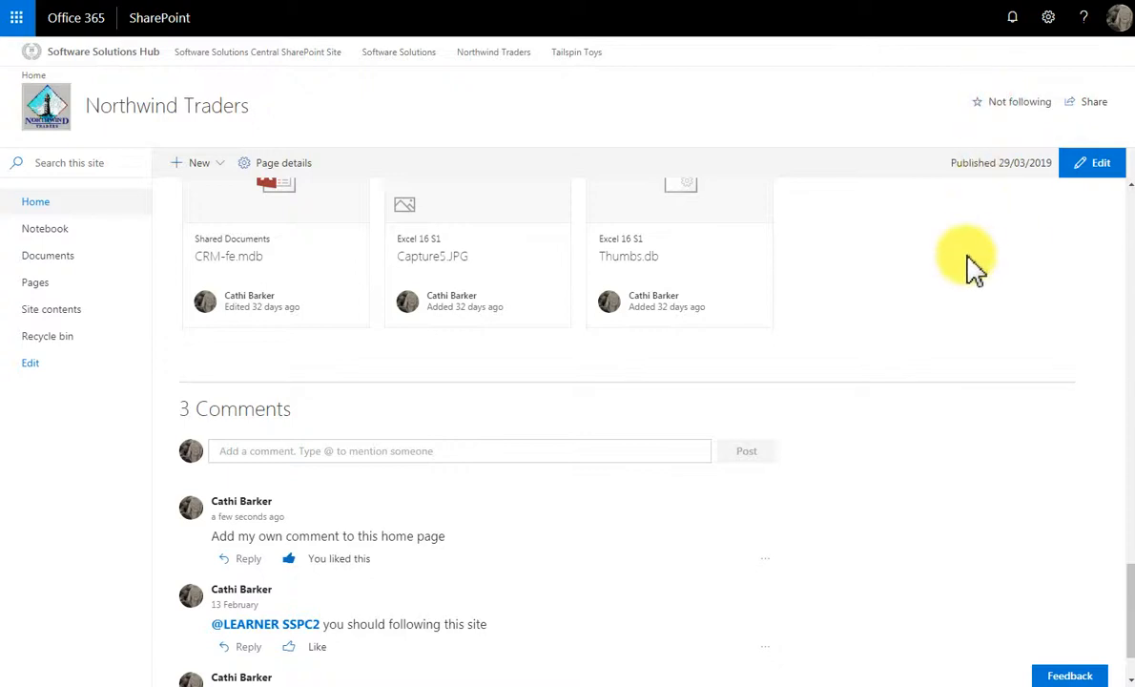
click(987, 113)
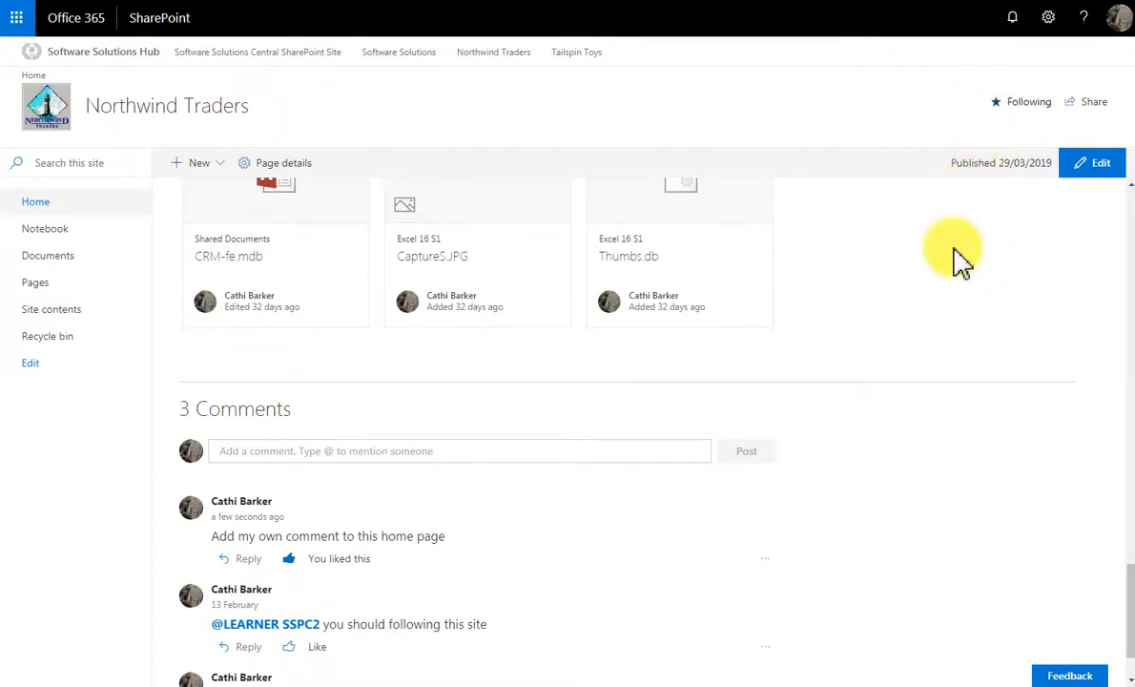
View the invitation options for sharing the Northwind Traders site, and cancel without inviting anyone
click(1093, 105)
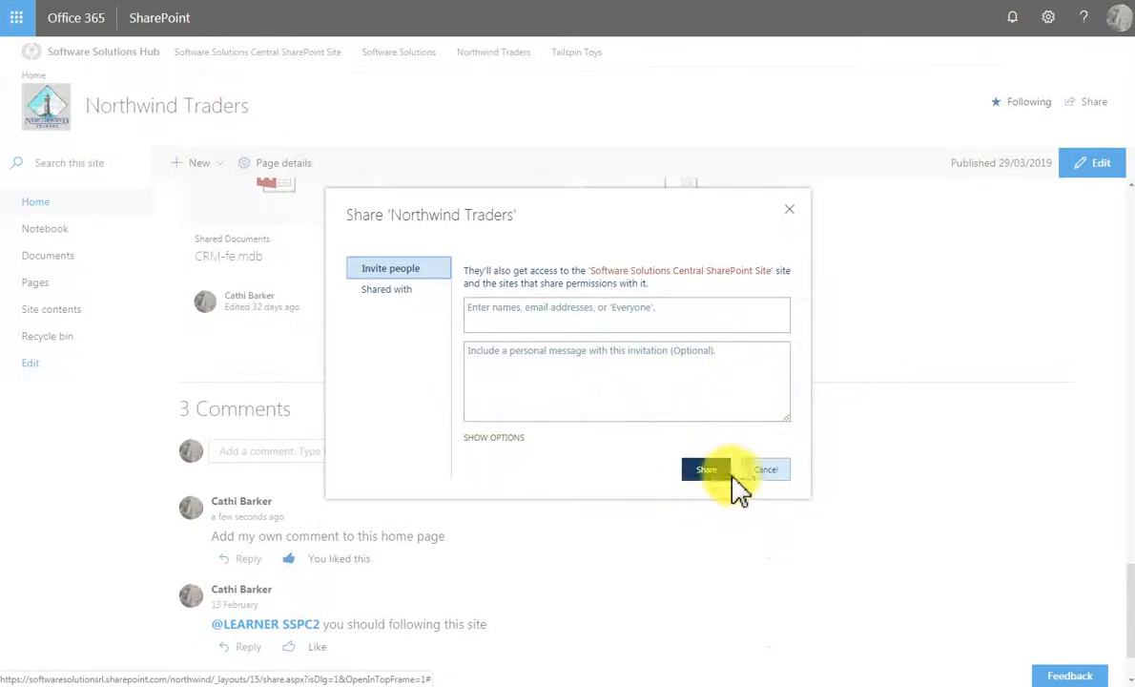
click(766, 471)
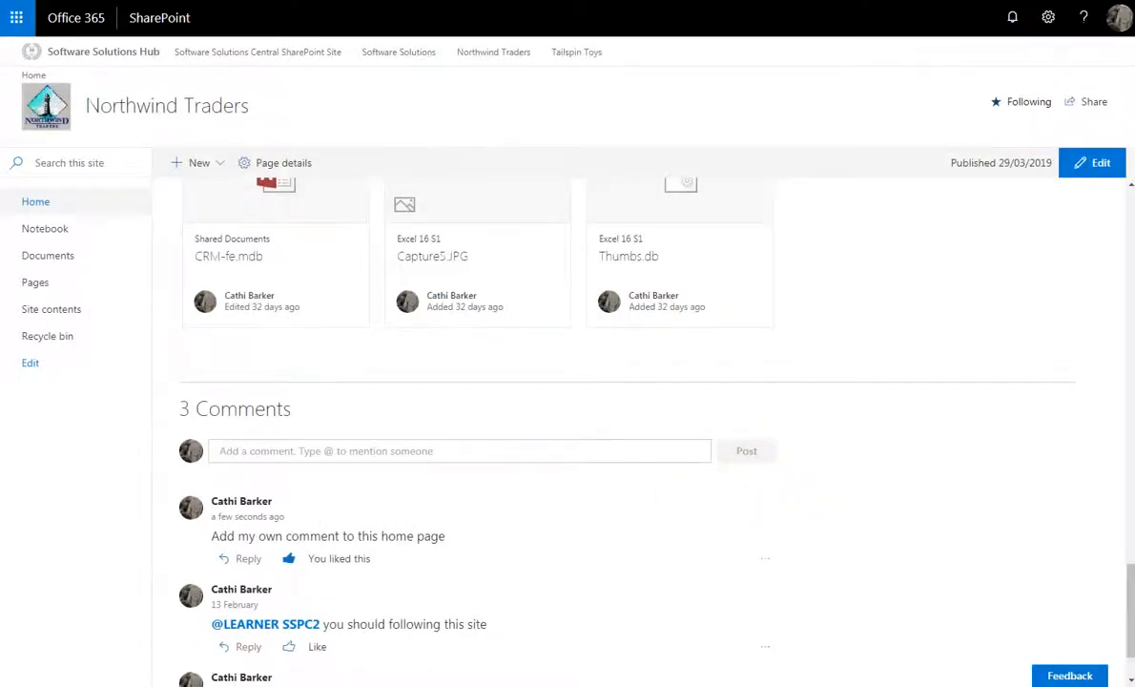